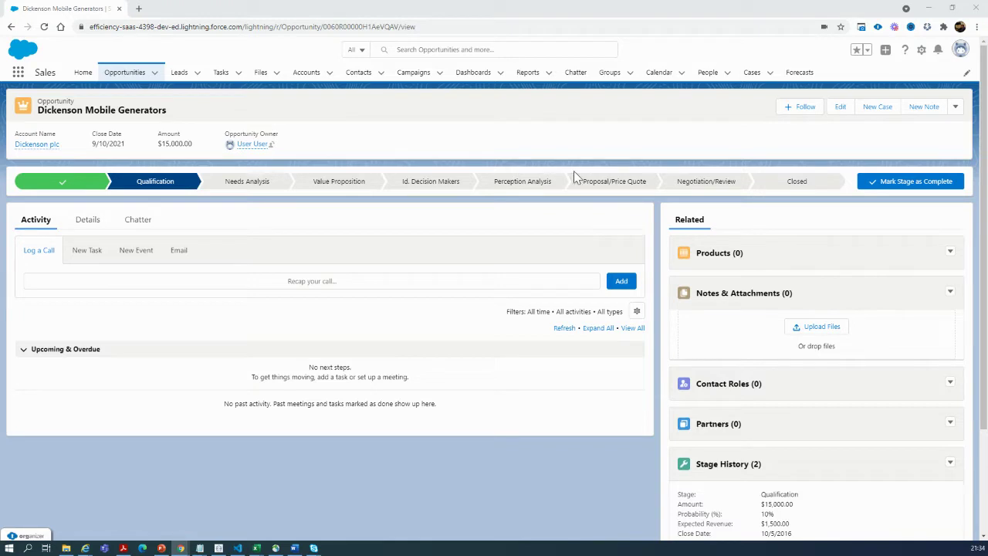
Step: View the opportunity's details and open the Opportunity object's Fields & Relationships in setup
left_click(88, 220)
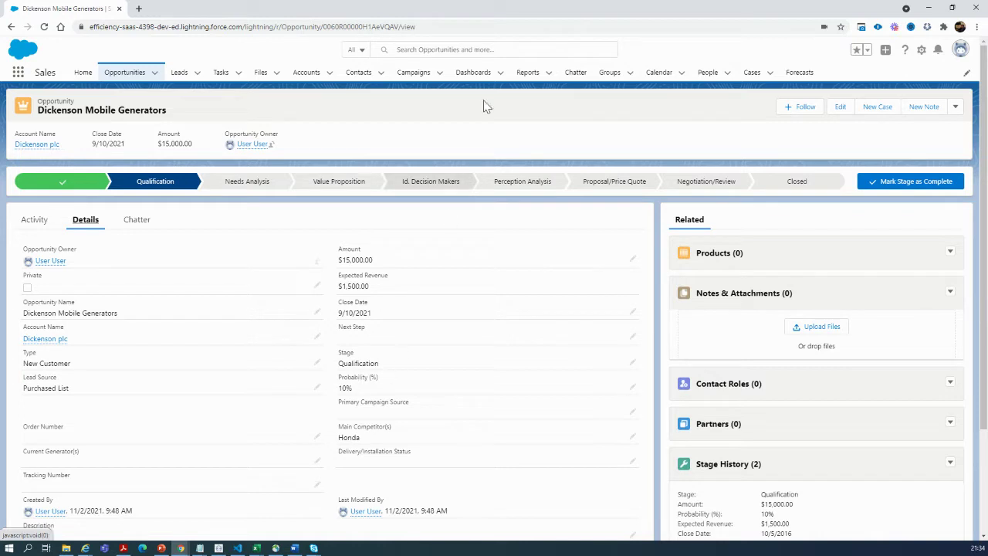
left_click(922, 51)
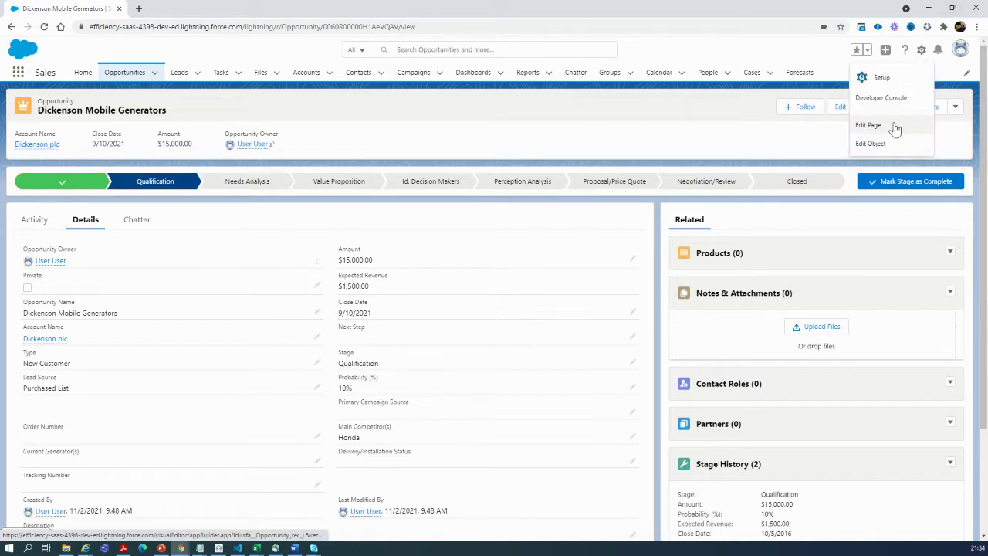
left_click(888, 144)
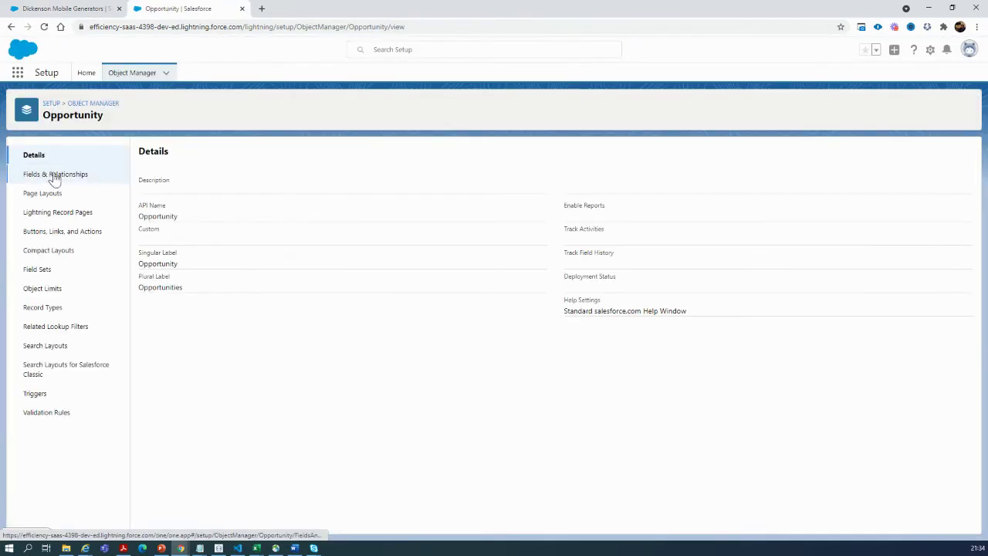
left_click(54, 176)
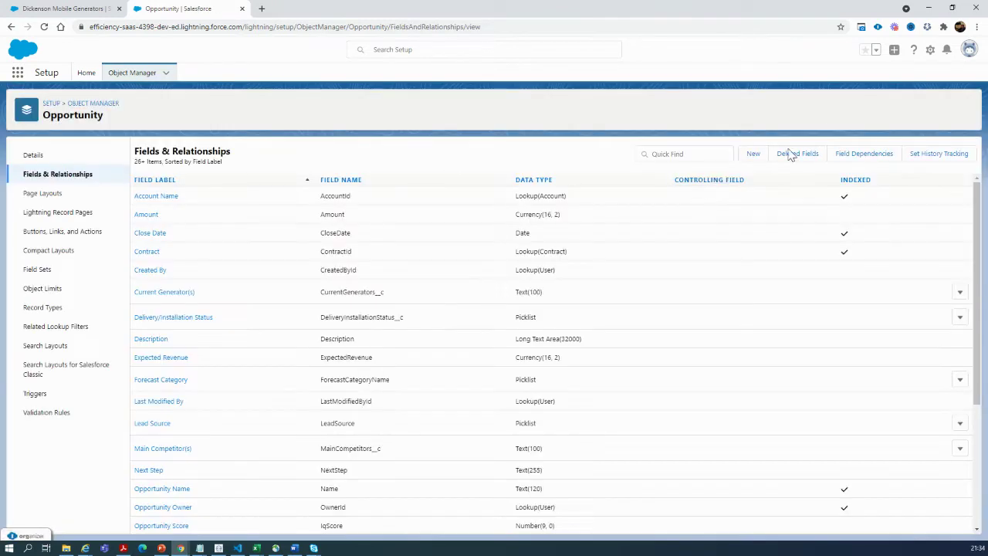
Step: Start a new custom field on the Opportunity object with the Picklist data type
left_click(749, 153)
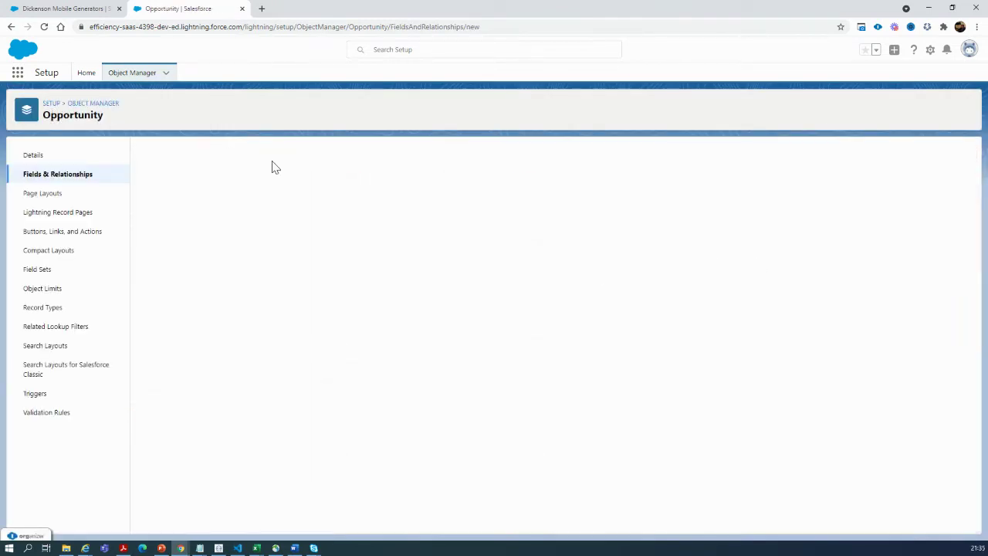
scroll(238, 356, "down", 2)
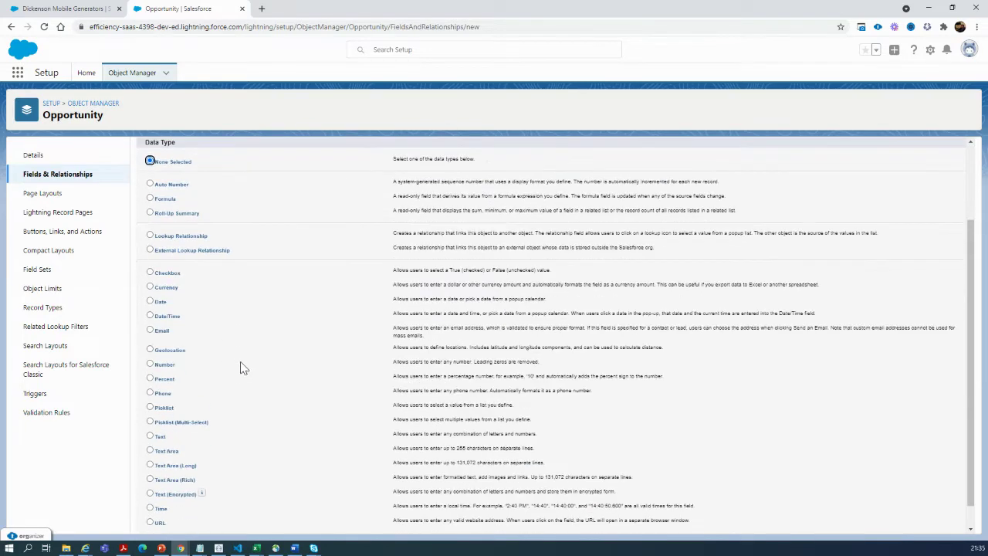
left_click(150, 406)
scroll(704, 284, "up", 5)
left_click(932, 202)
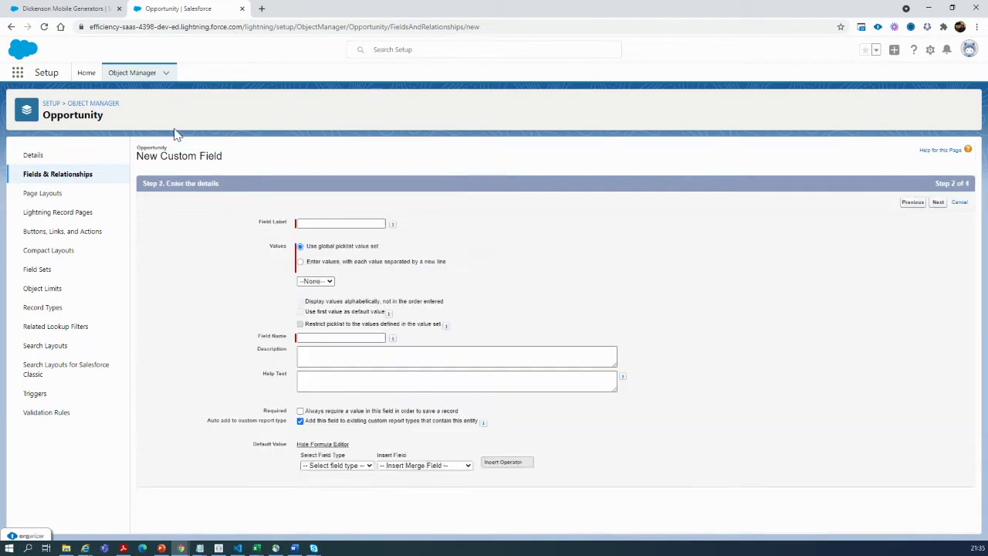
Step: Label the picklist field Lost Reason, choose to enter its values manually, and set the field name to LostReason
left_click(340, 224)
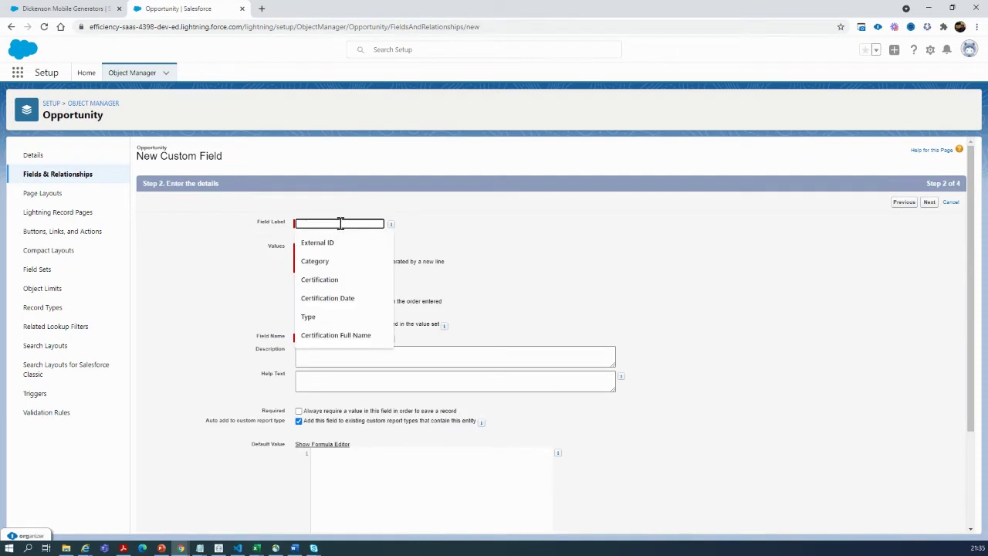
type("Lost Reason")
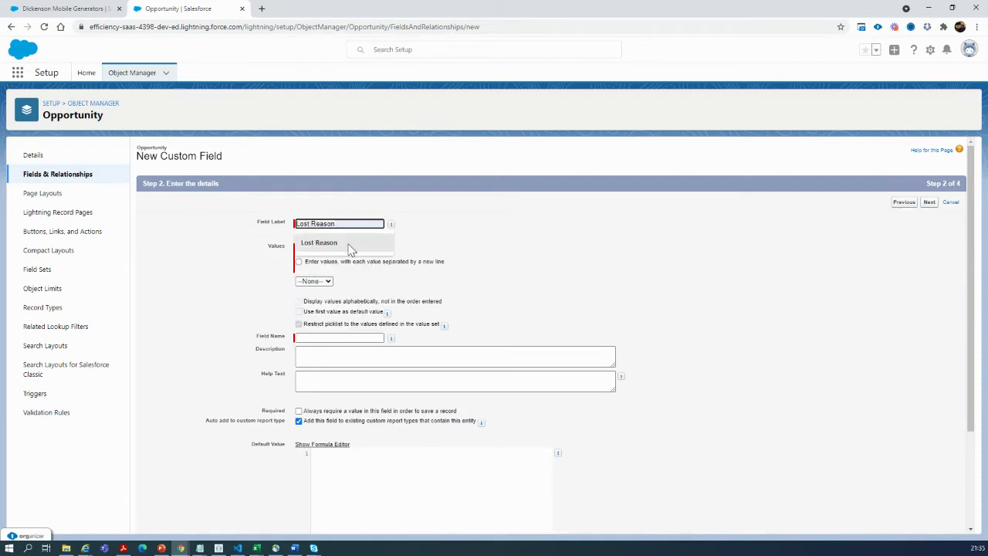
left_click(346, 245)
left_click(299, 262)
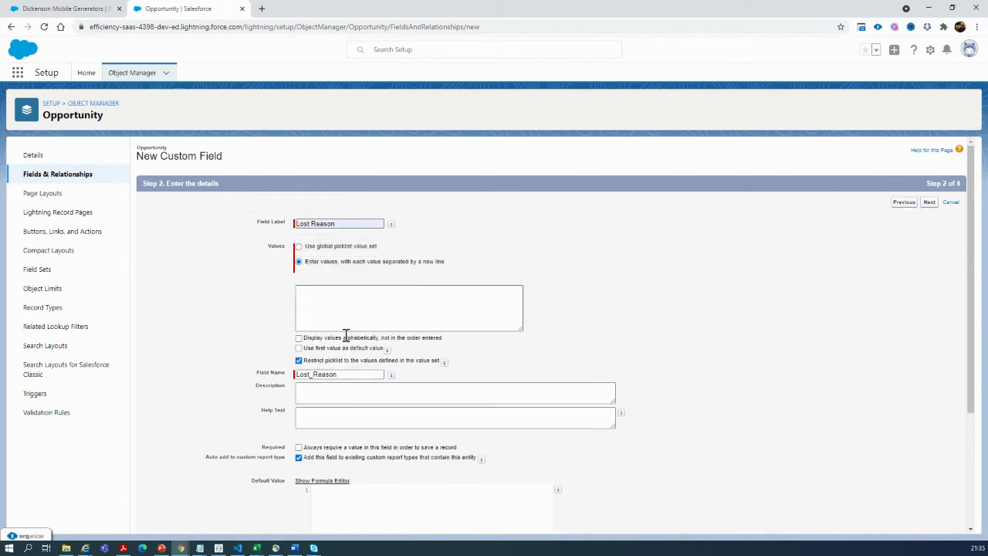
left_click(316, 375)
key("BackSpace")
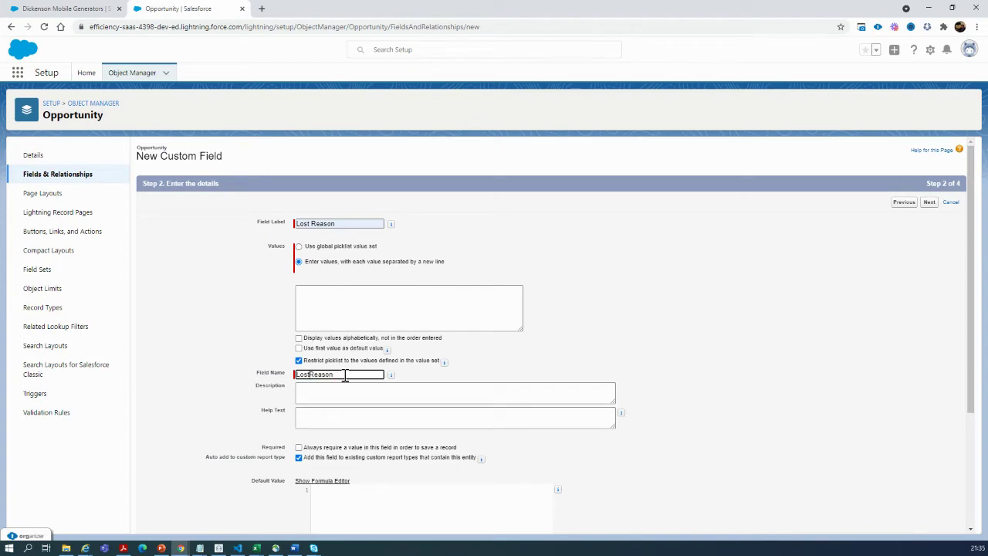
Step: Enter the picklist values Competitors, Abandonned and Over budget, and save the field with the default field-level security and page layouts
left_click(322, 296)
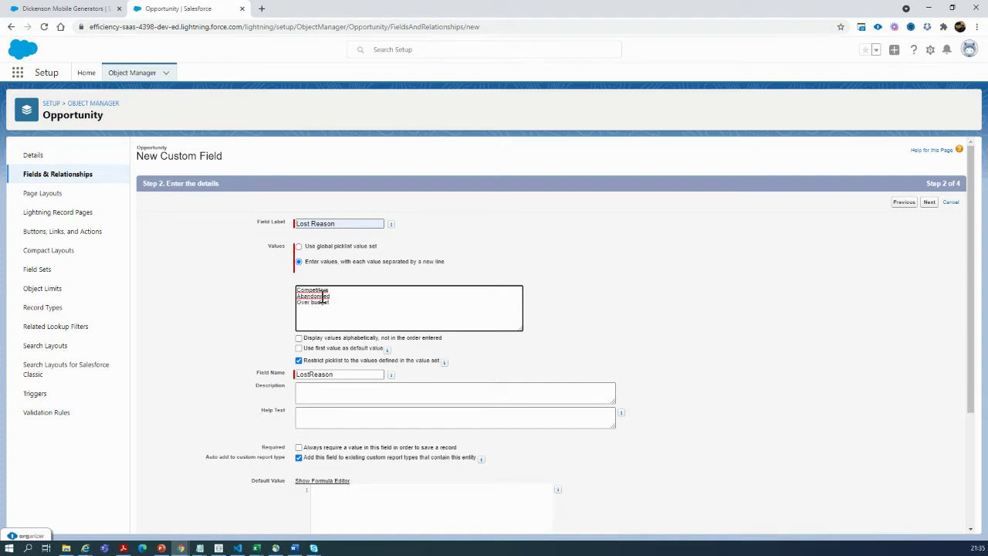
left_click(930, 203)
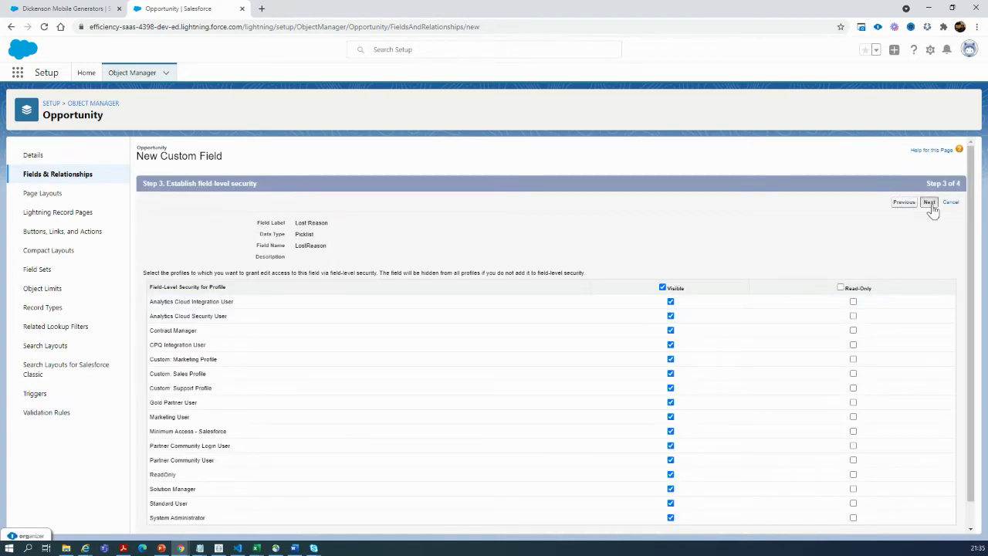
left_click(929, 203)
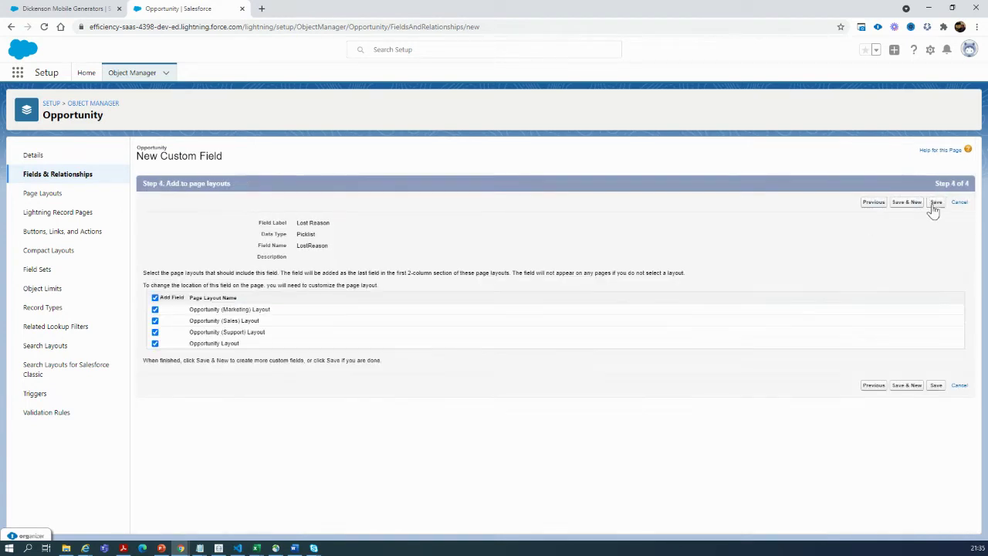
left_click(936, 386)
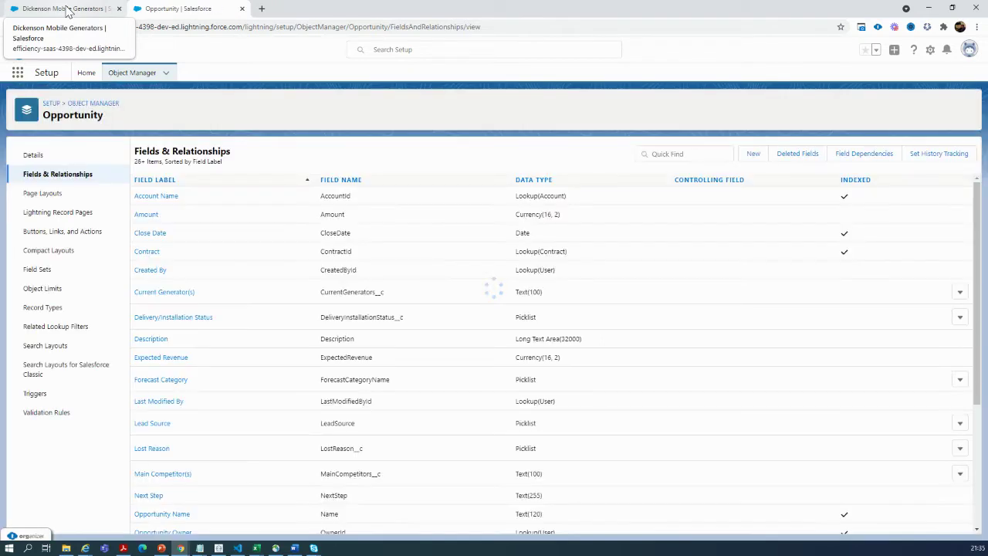
Step: Return to the Dickenson Mobile Generators opportunity, reload the page and show the Lost Reason field in its details
left_click(67, 9)
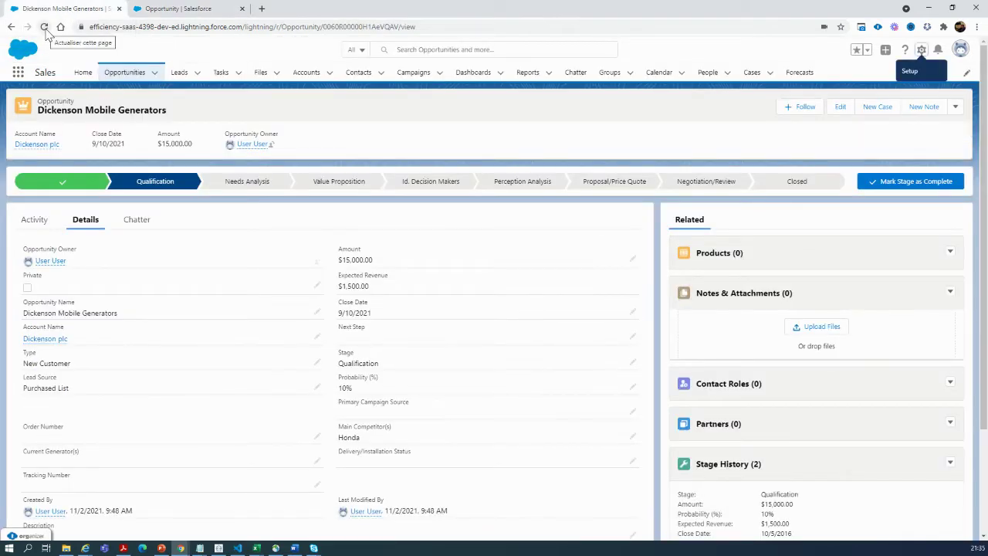
left_click(44, 27)
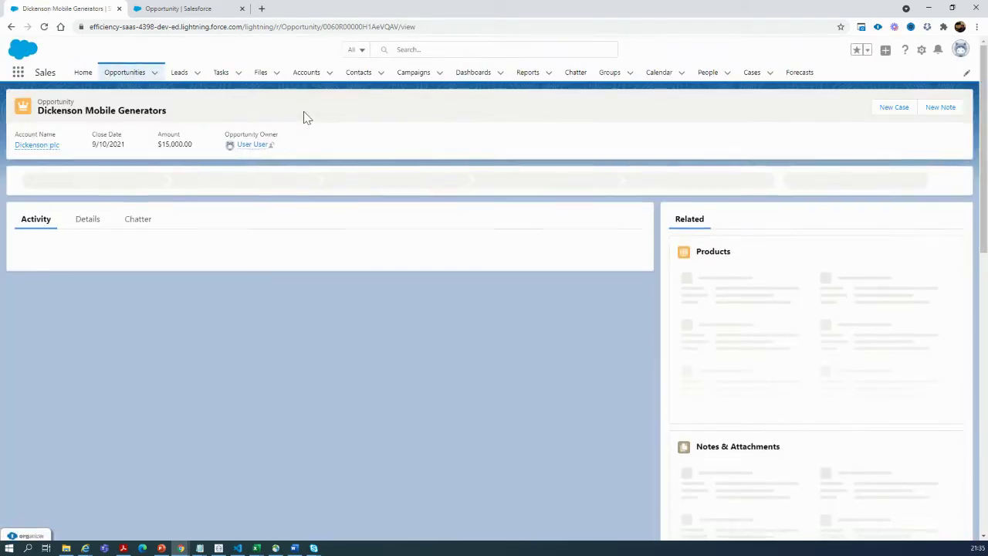
left_click(87, 222)
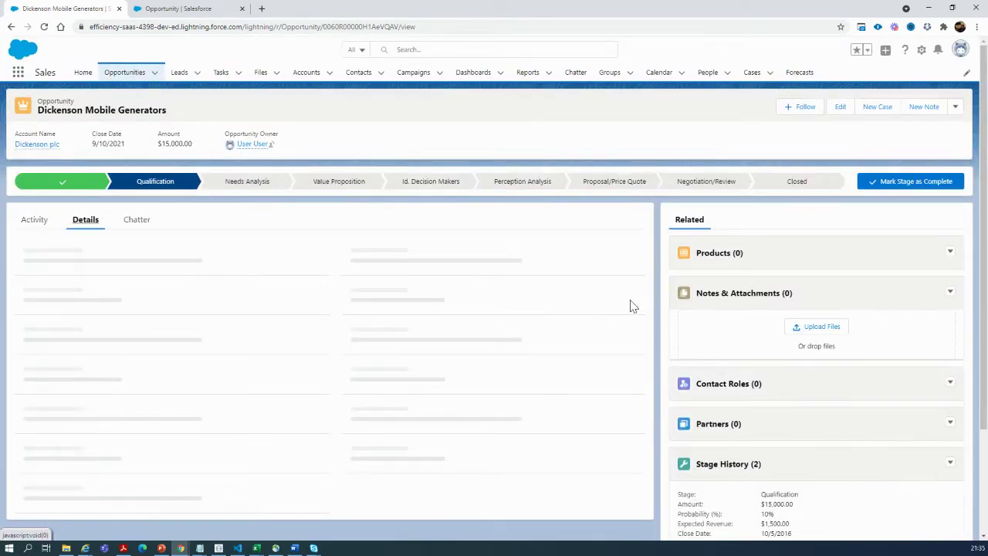
scroll(608, 376, "down", 2)
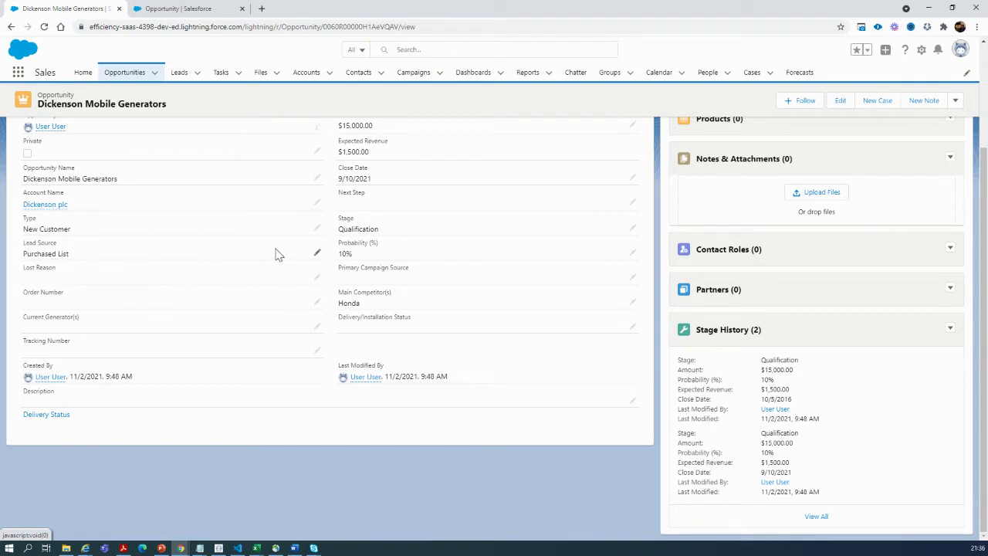
Step: Set the opportunity's Lost Reason to Abandonned and save the record
left_click(316, 278)
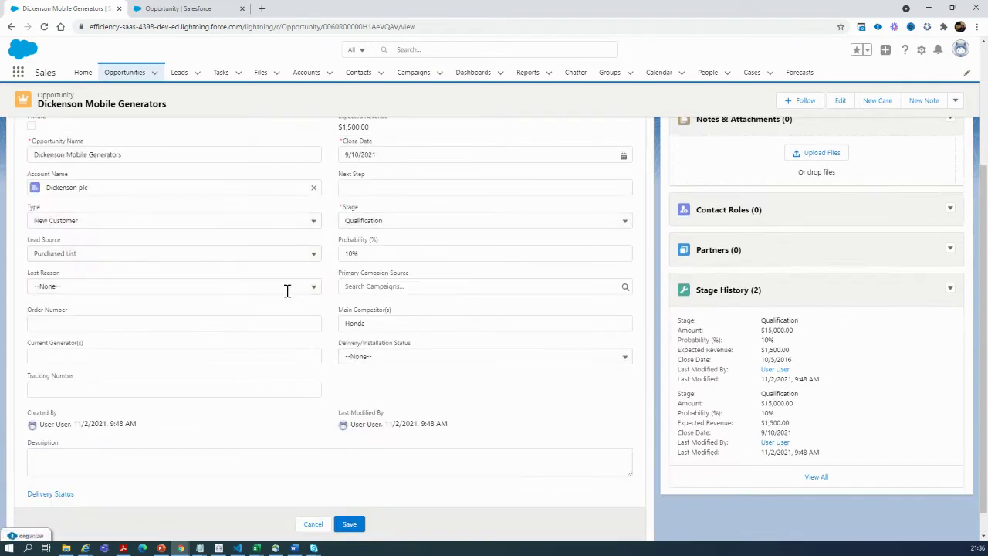
left_click(287, 288)
left_click(77, 344)
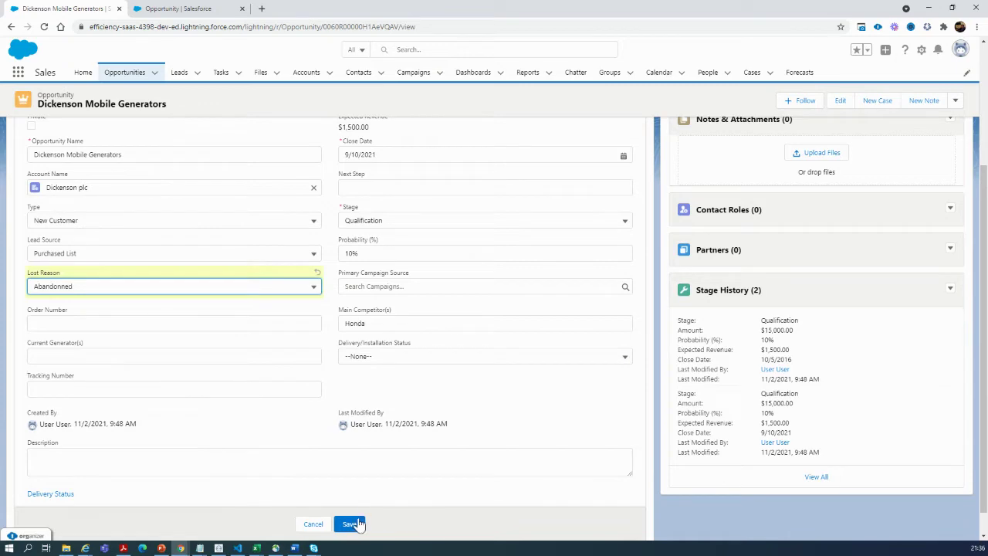
scroll(613, 410, "up", 2)
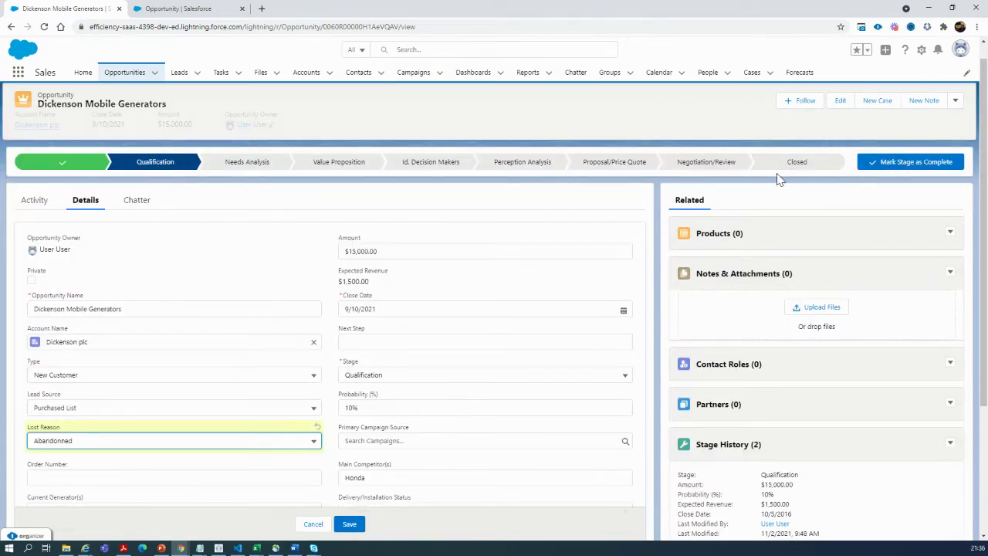
scroll(410, 393, "down", 1)
scroll(411, 405, "down", 2)
left_click(349, 503)
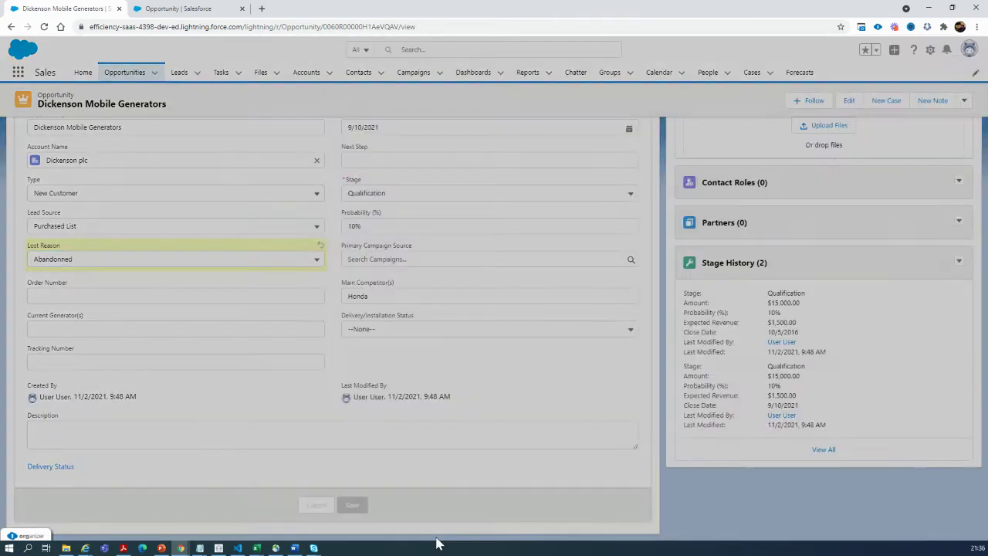
Step: Open Setup, search for flow and display the Flows list
scroll(485, 409, "up", 2)
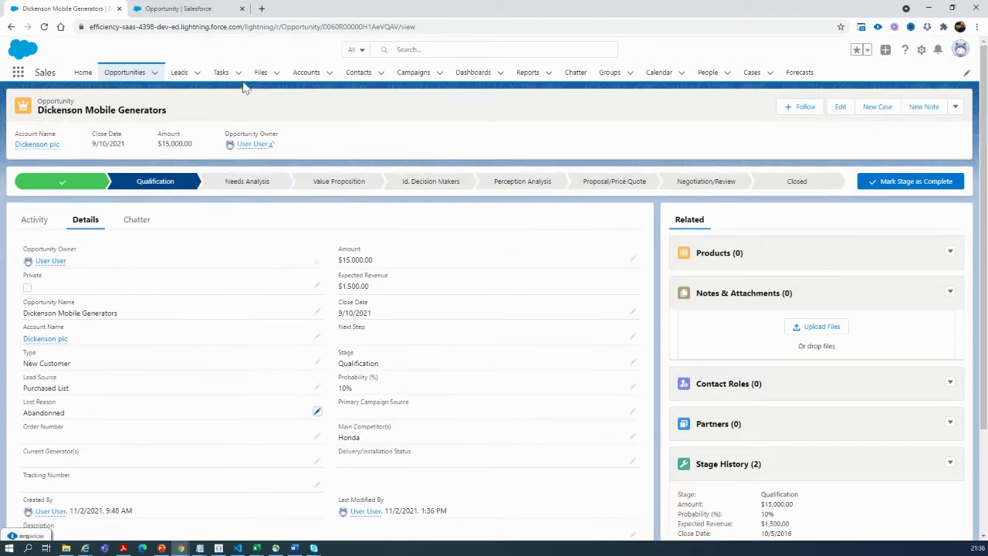
left_click(922, 50)
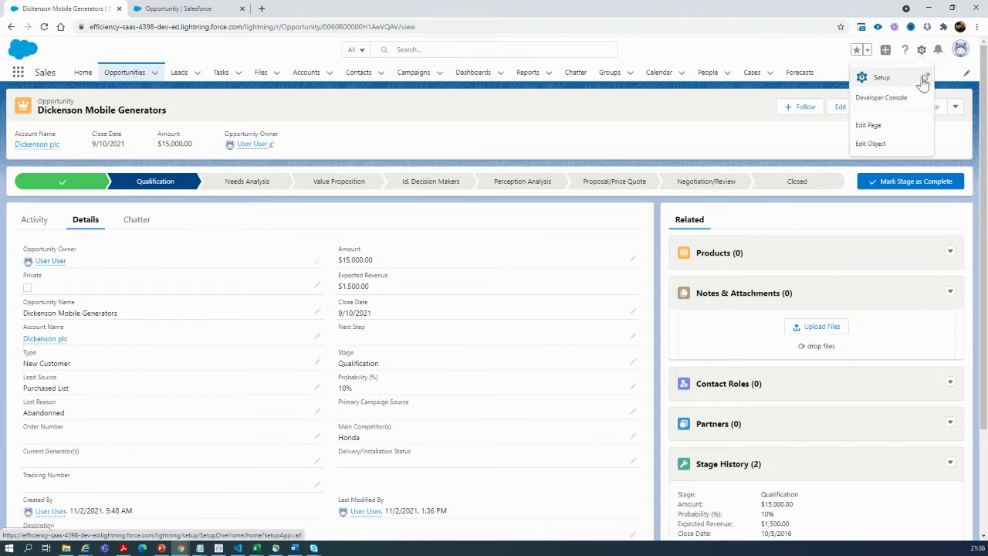
left_click(923, 80)
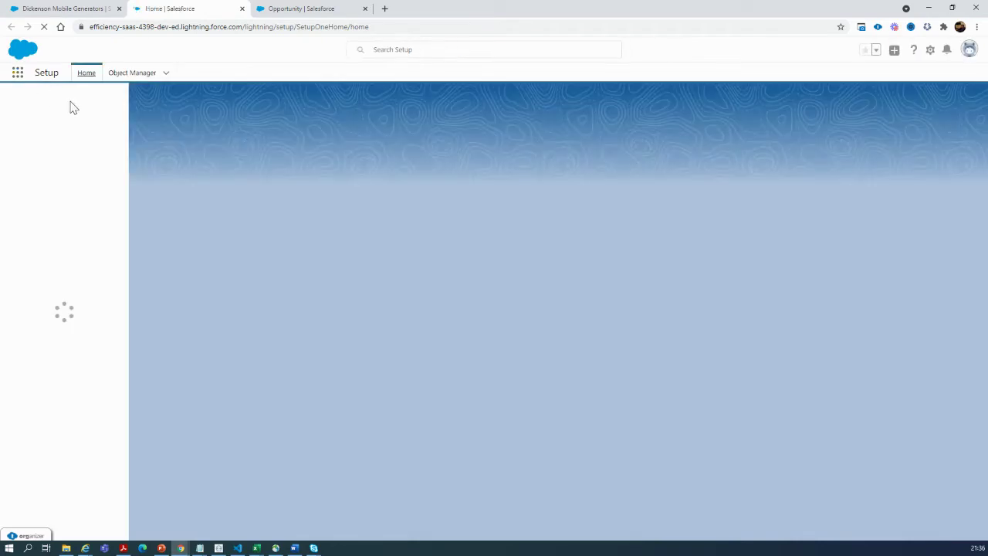
left_click(44, 99)
type("flow")
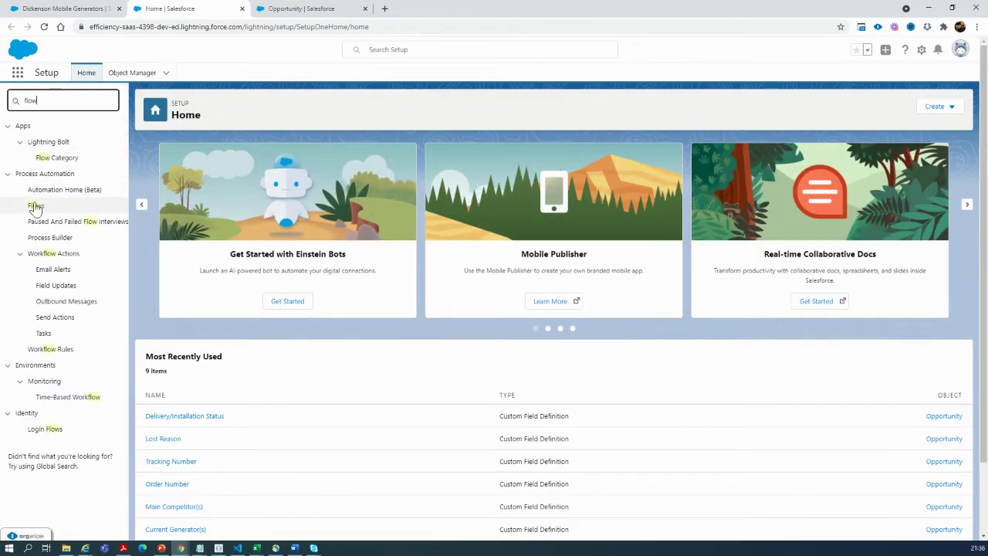
left_click(35, 207)
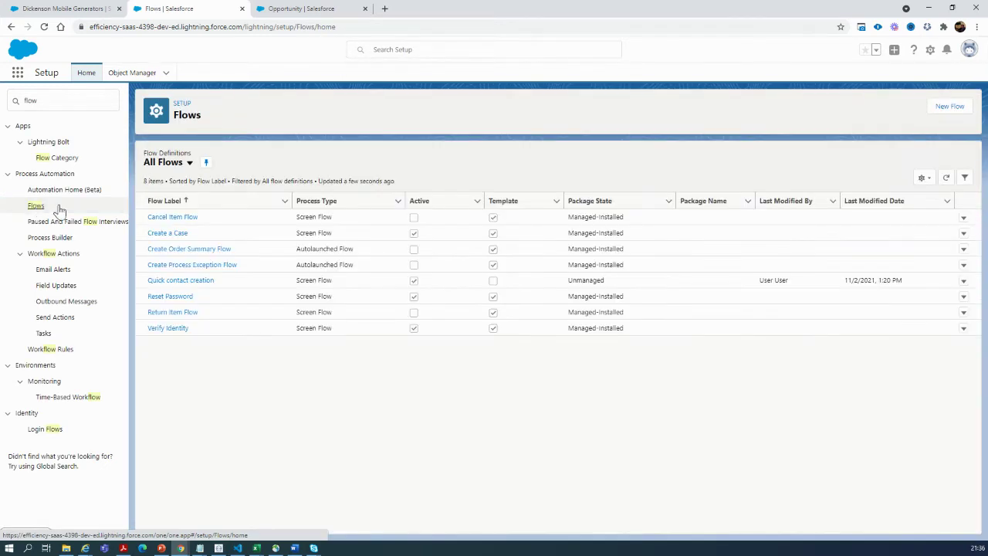
Step: Create a new Record-Triggered Flow with the Freeform layout
left_click(950, 112)
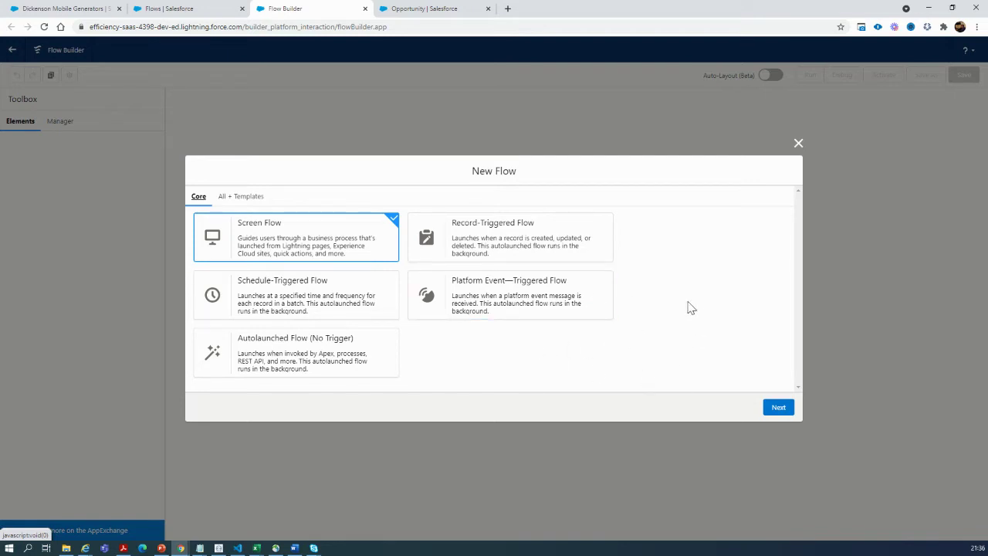
left_click(525, 238)
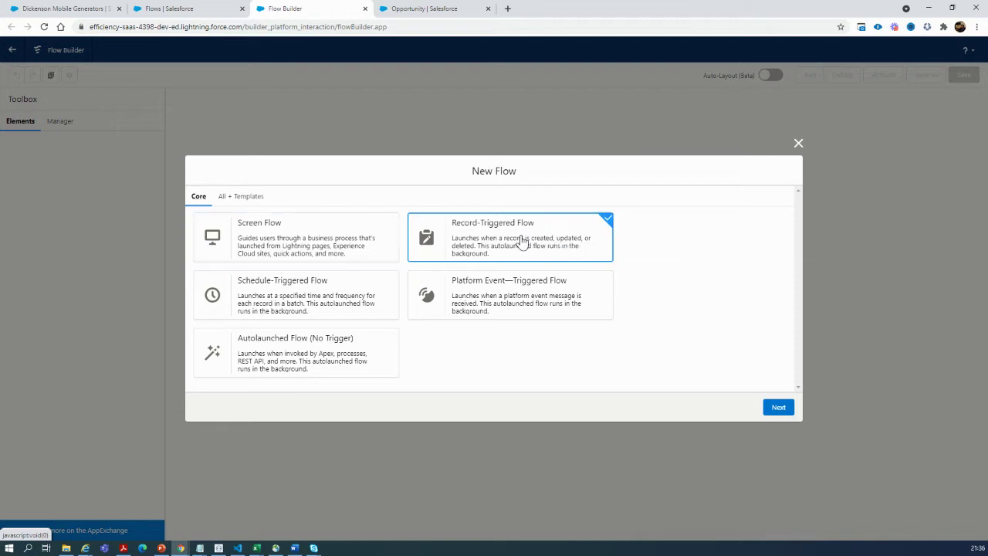
left_click(778, 406)
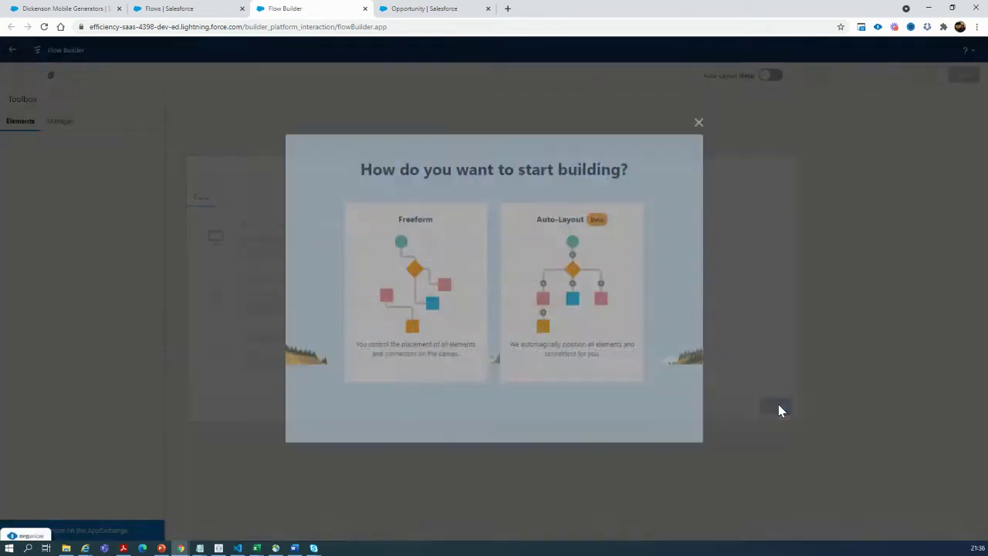
left_click(410, 265)
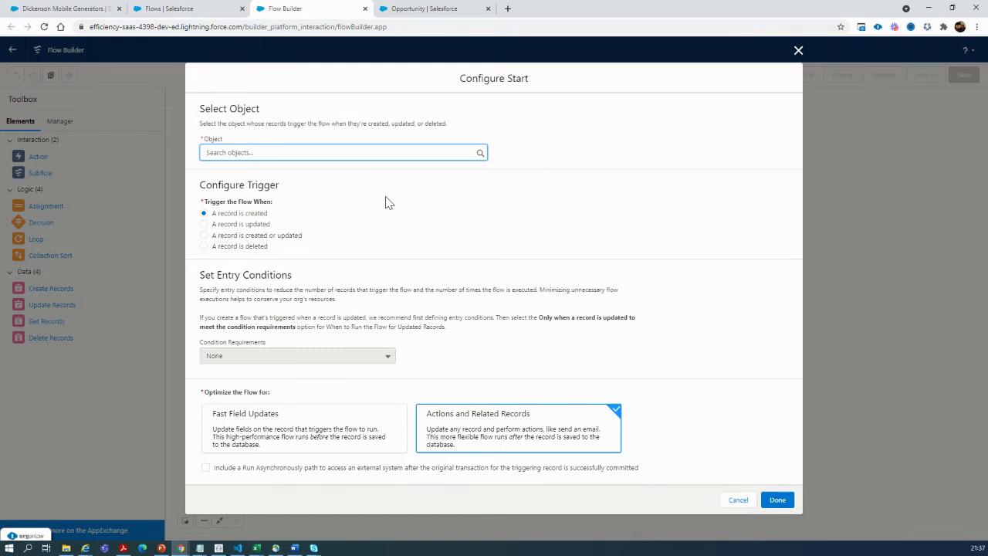
Step: Select Opportunity as the flow's object and trigger it when a record is created or updated
type("O")
type("ppp")
type("pp")
left_click(268, 179)
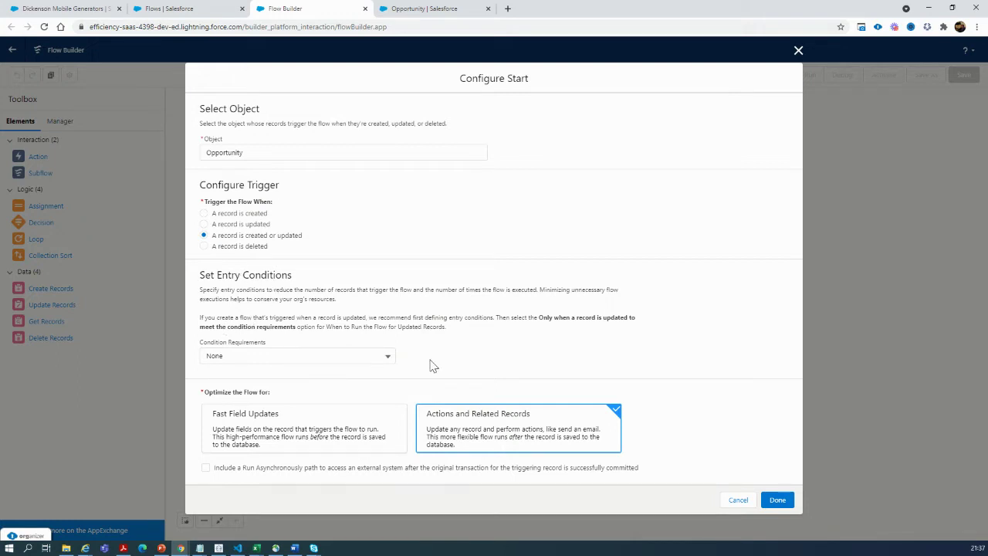
Step: Require all entry conditions to be met (AND) and choose LostReason__c as the first condition's field
left_click(376, 358)
left_click(279, 400)
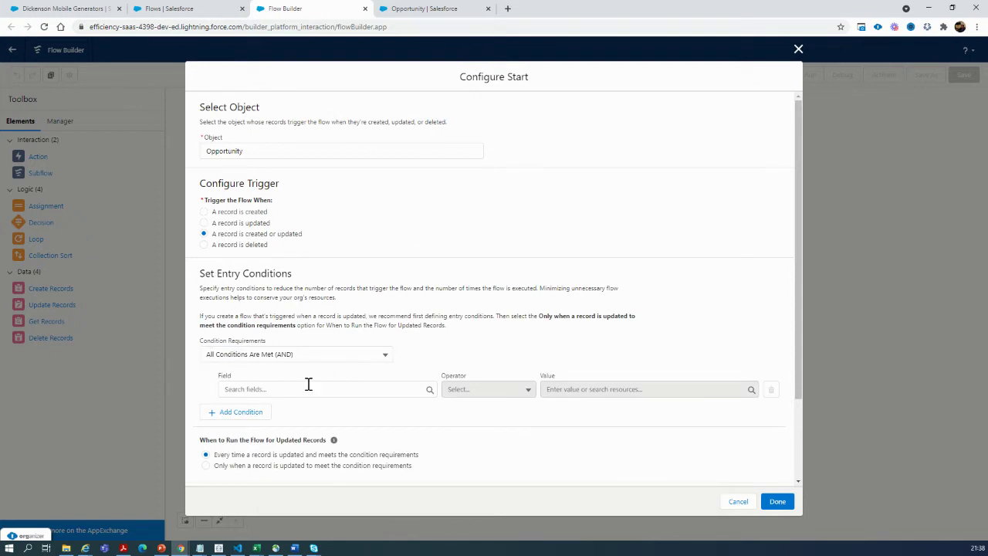
left_click(315, 354)
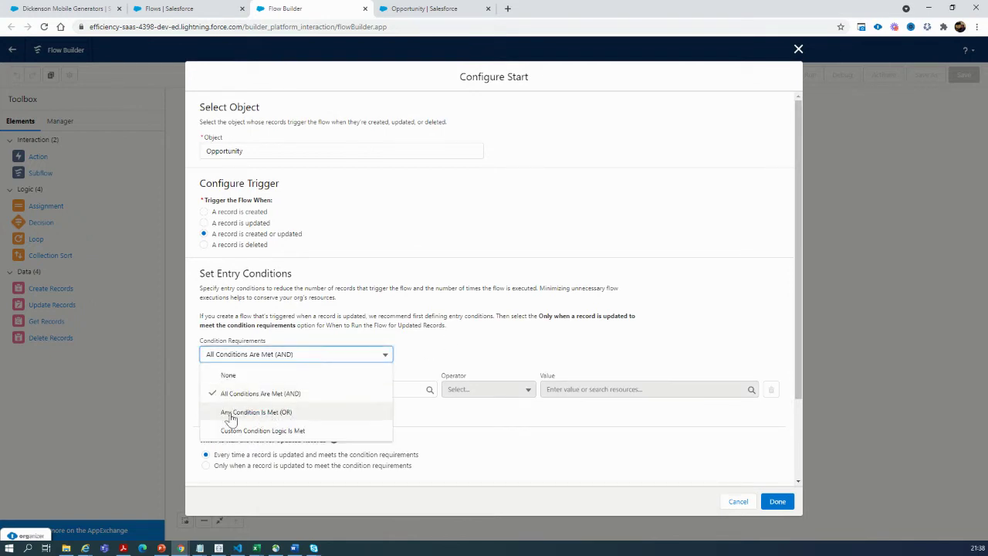
left_click(431, 357)
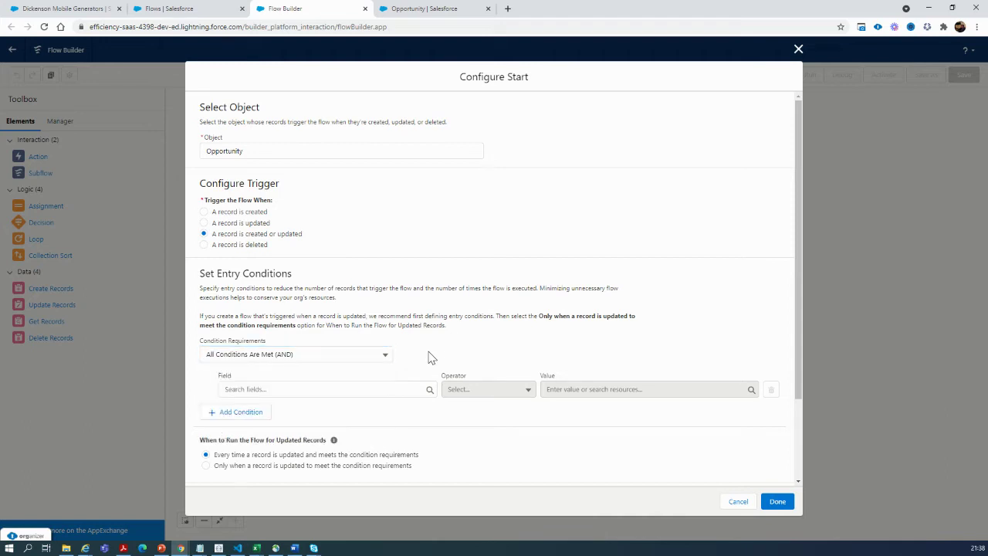
left_click(304, 389)
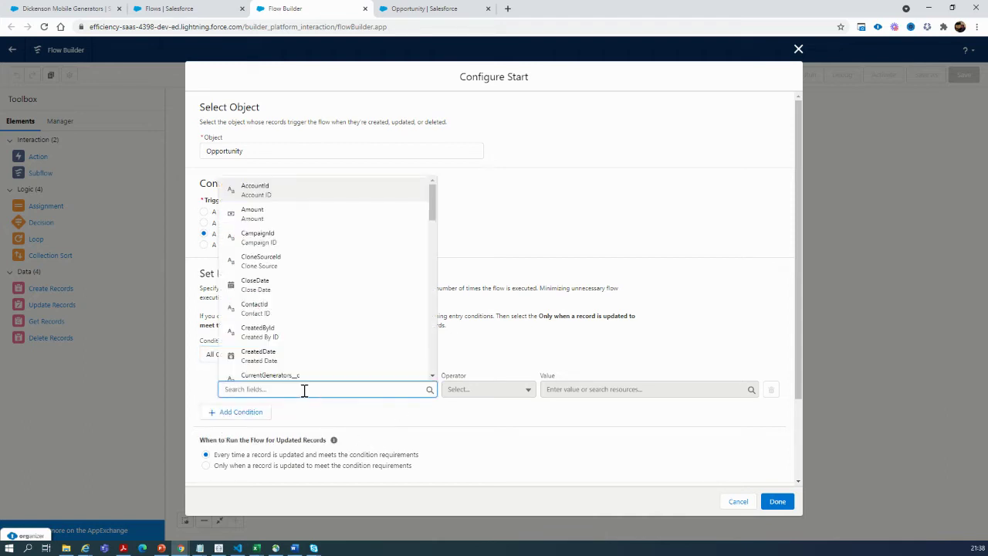
type("los")
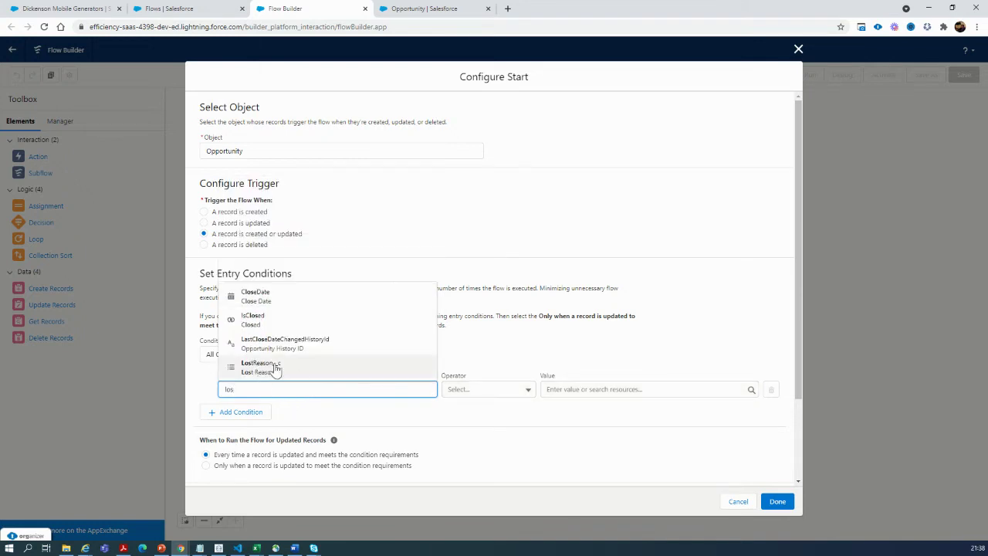
left_click(281, 371)
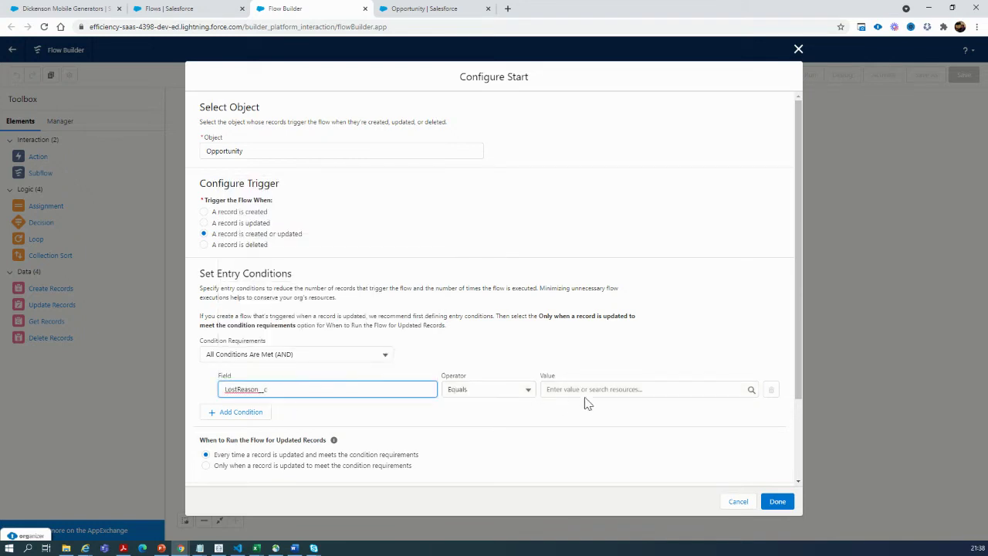
Step: Complete the LostReason__c condition with the Is Null operator and value False, and optimize the flow for Fast Field Updates
scroll(579, 390, "down", 2)
left_click(581, 286)
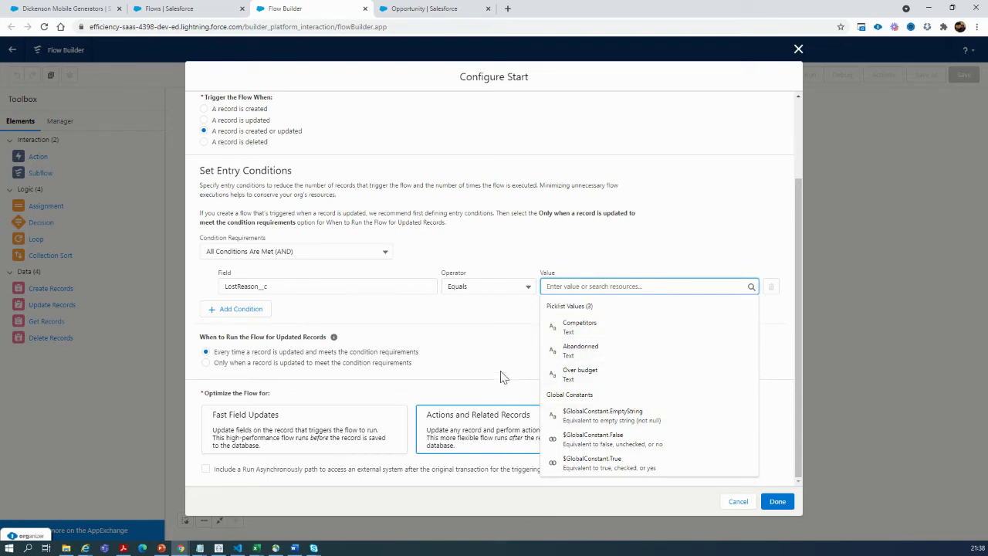
left_click(506, 315)
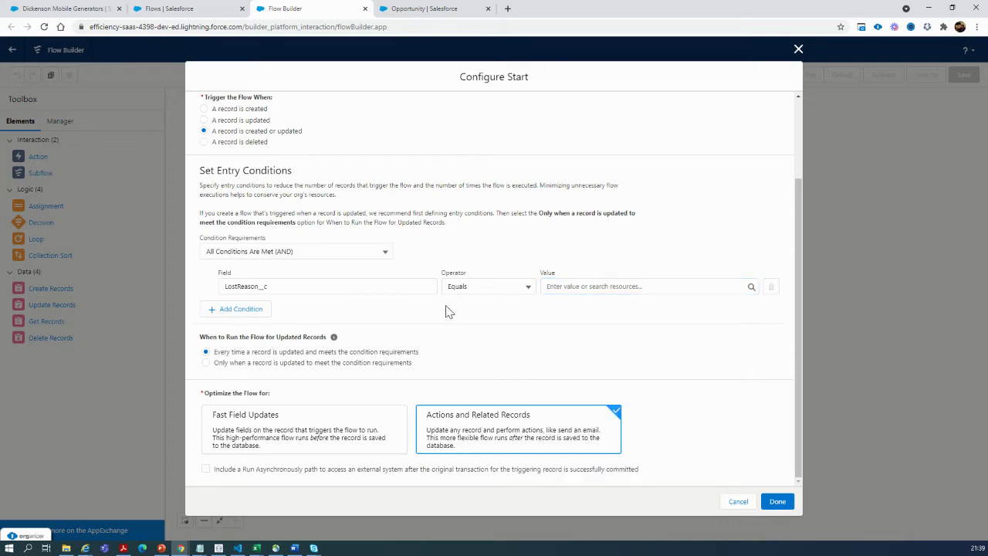
left_click(502, 287)
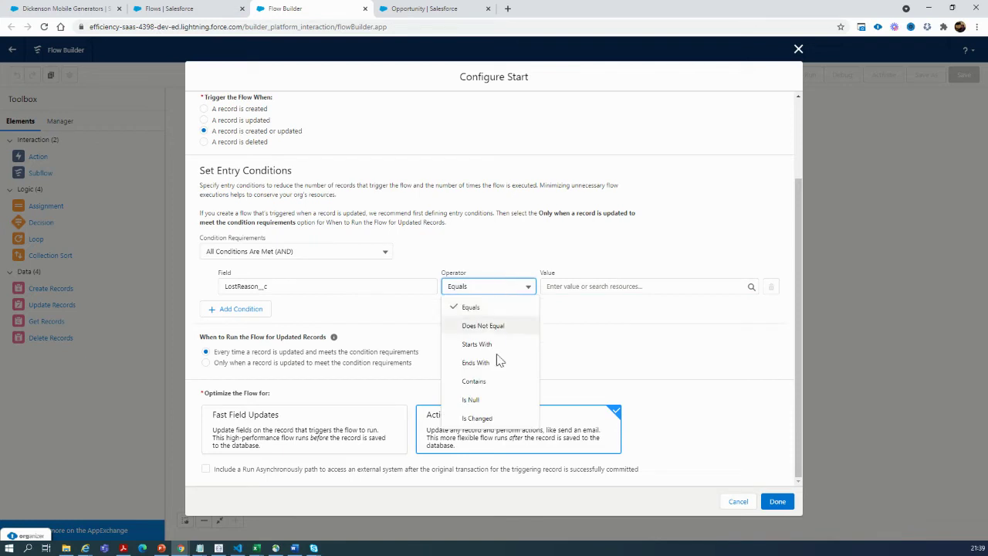
left_click(501, 400)
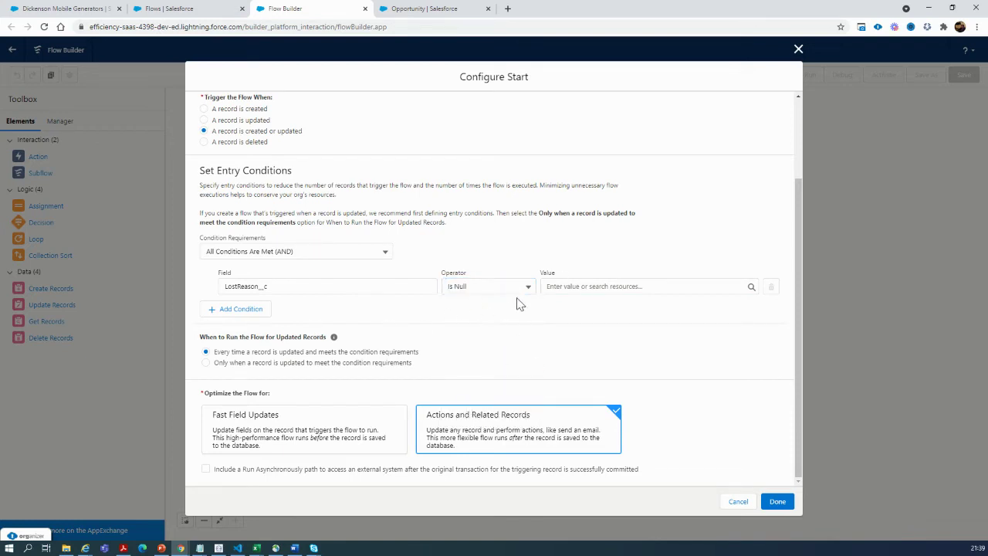
left_click(595, 284)
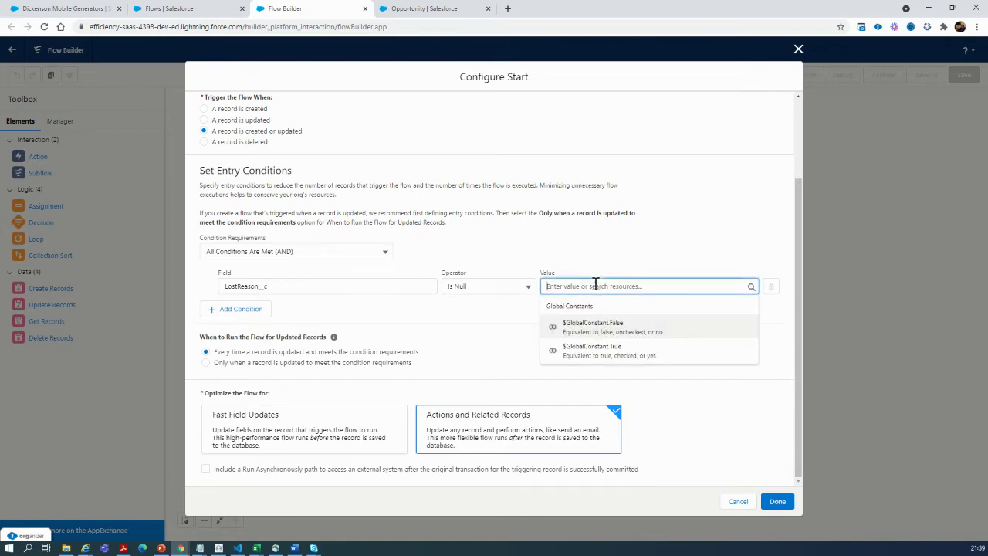
left_click(610, 328)
left_click(591, 312)
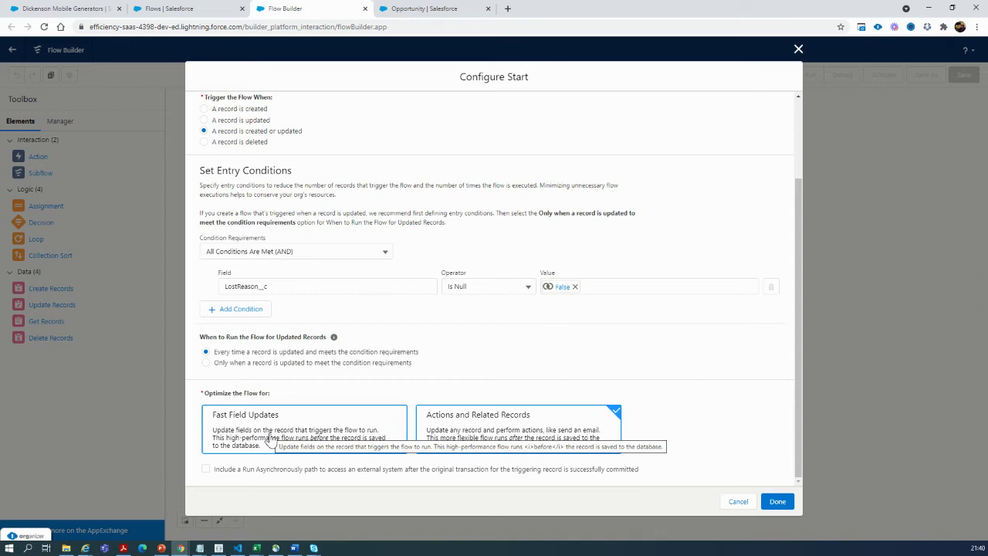
left_click(313, 440)
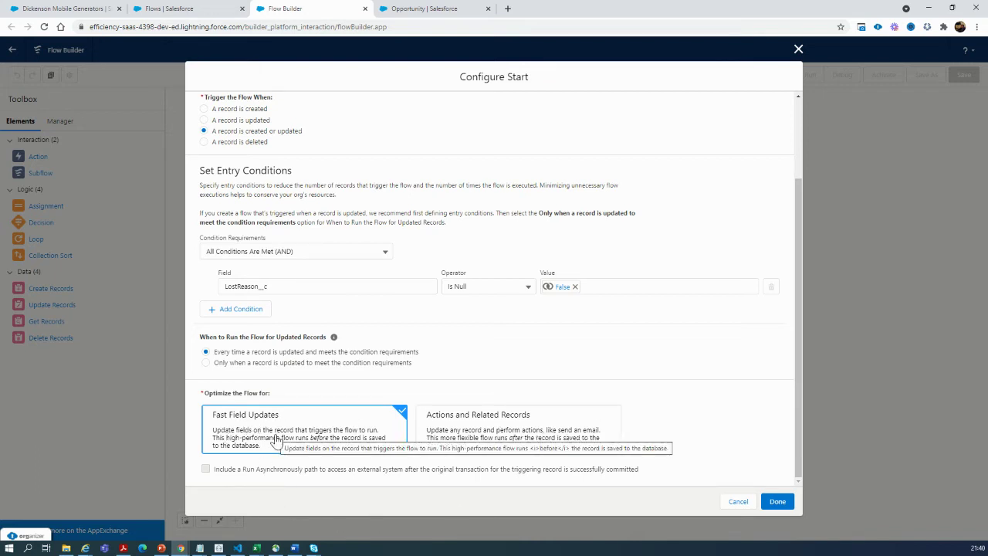
left_click(777, 502)
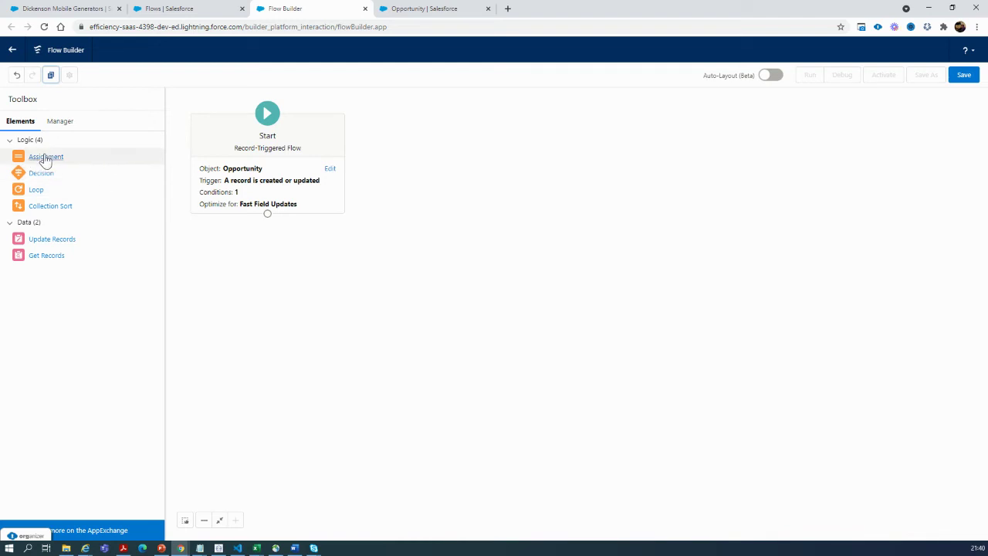
Step: Add an Assignment element beside the Start element, labelled Change to Lost with the API name ChangeLost
left_click_drag(42, 162, 451, 136)
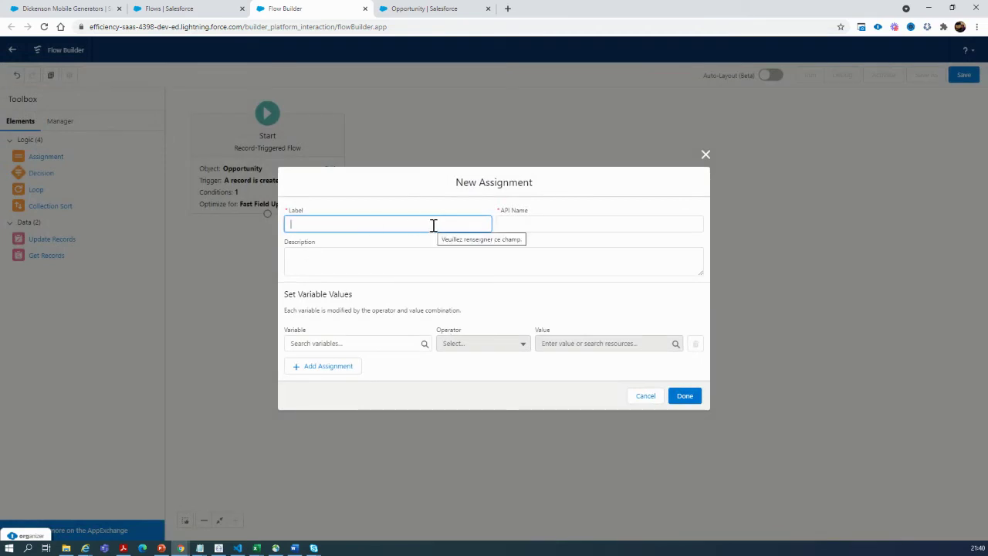
type("Change to Lost")
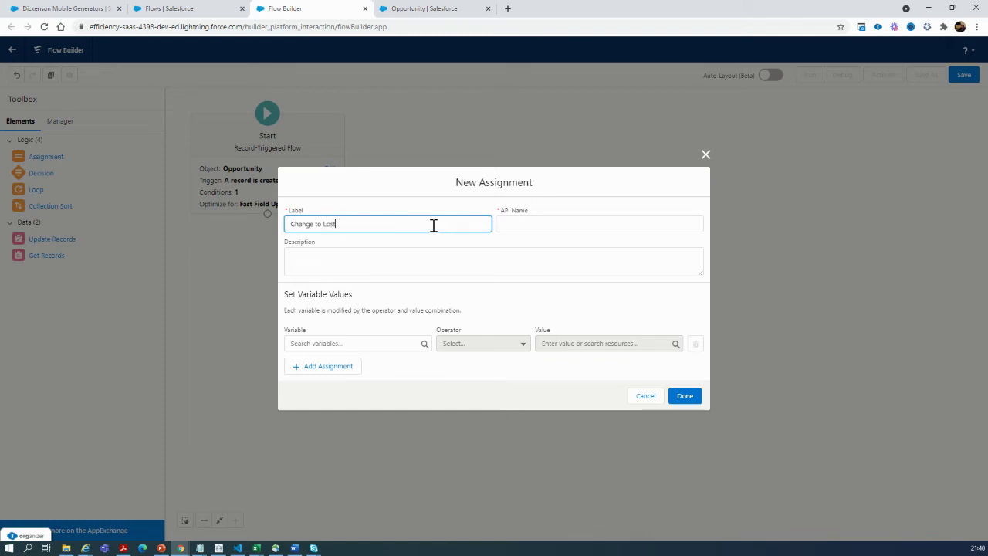
left_click(525, 227)
left_click(541, 224)
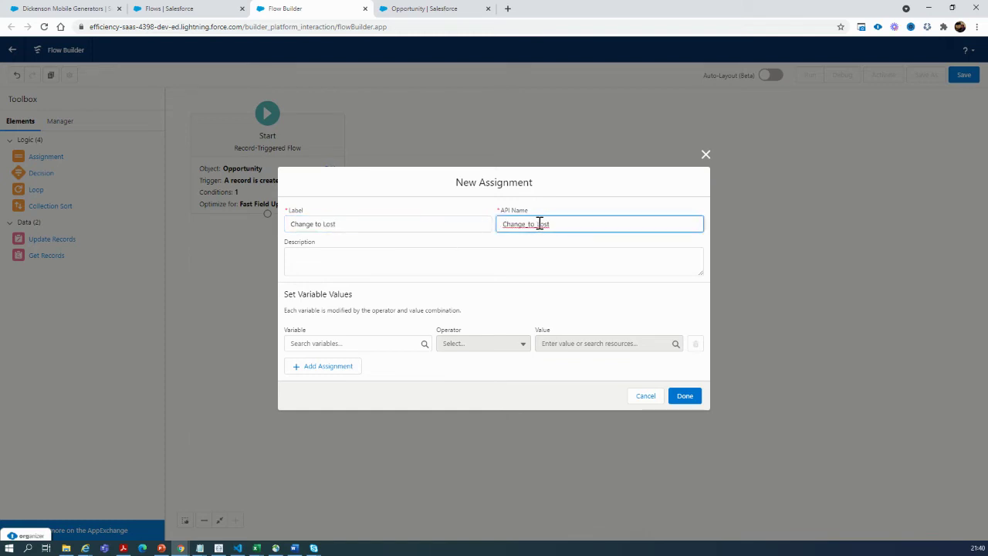
key("BackSpace")
key("BackSpace")
key("BackSpace")
key("BackSpace")
Step: Make the assignment set $Record > Stage to Closed Lost, and connect the Start element to it
left_click(355, 343)
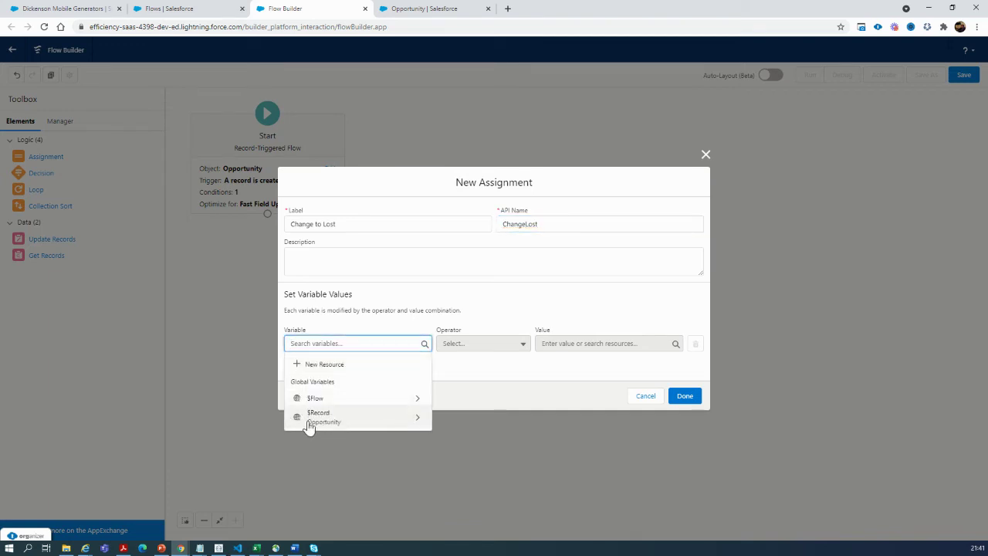
left_click(417, 423)
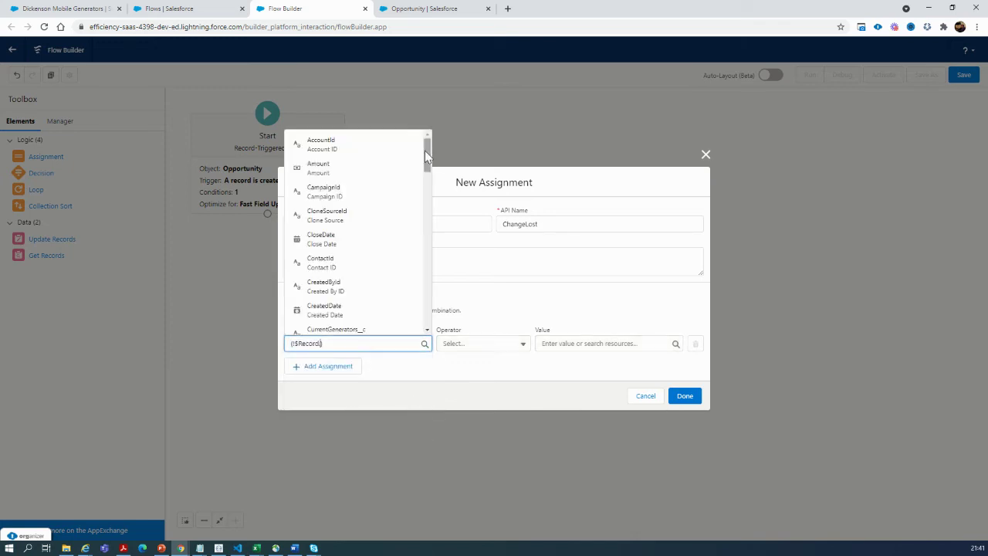
left_click_drag(429, 158, 430, 303)
left_click(328, 257)
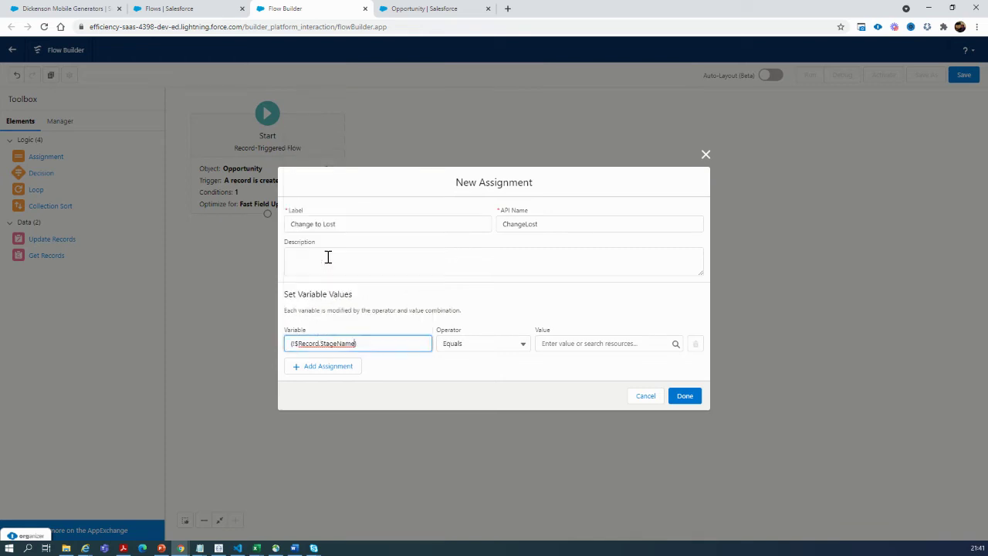
left_click(609, 343)
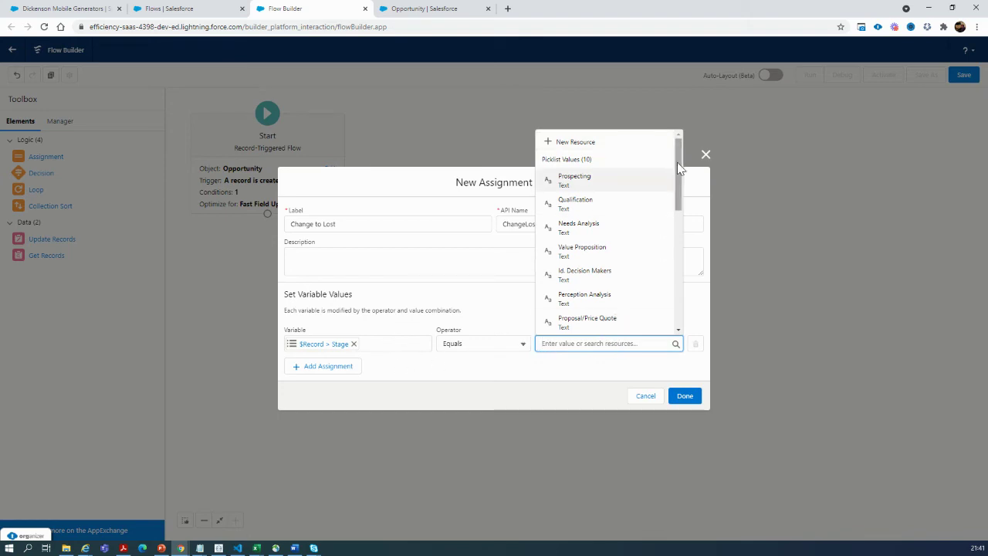
left_click_drag(677, 164, 685, 223)
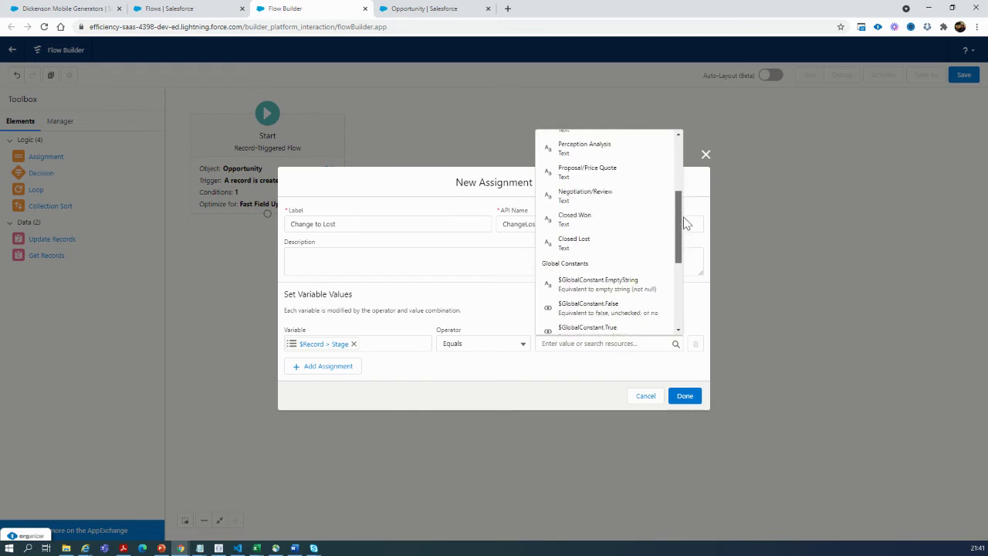
left_click(573, 244)
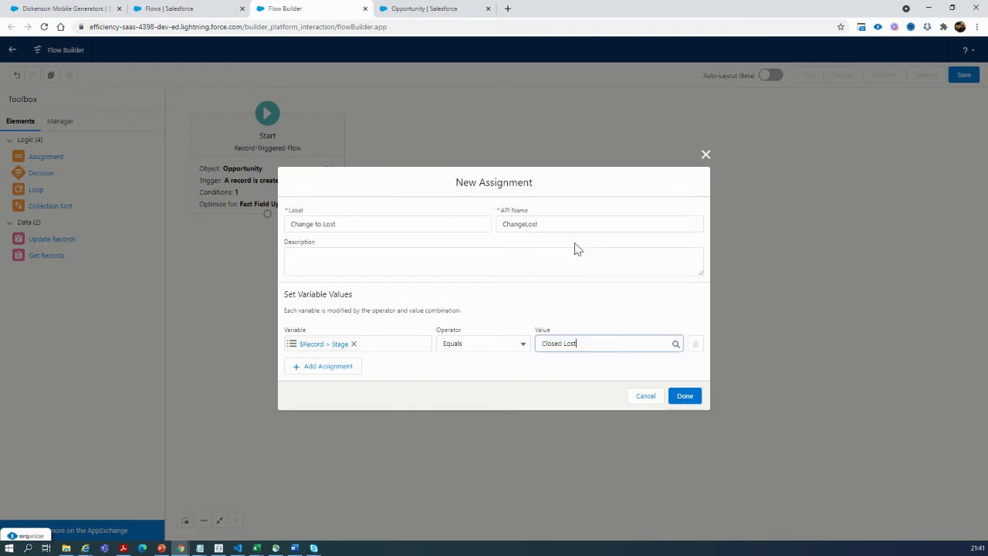
left_click(684, 395)
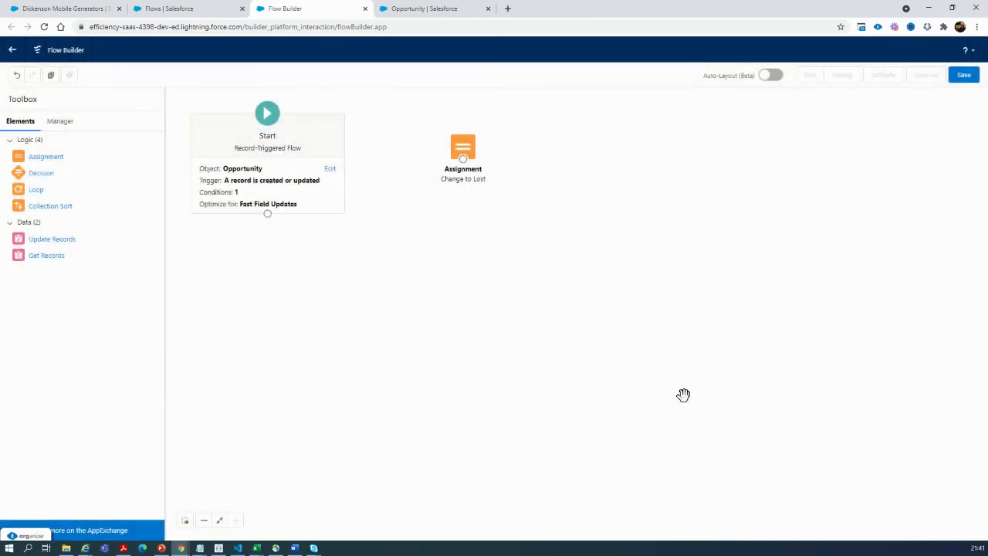
left_click_drag(267, 214, 463, 138)
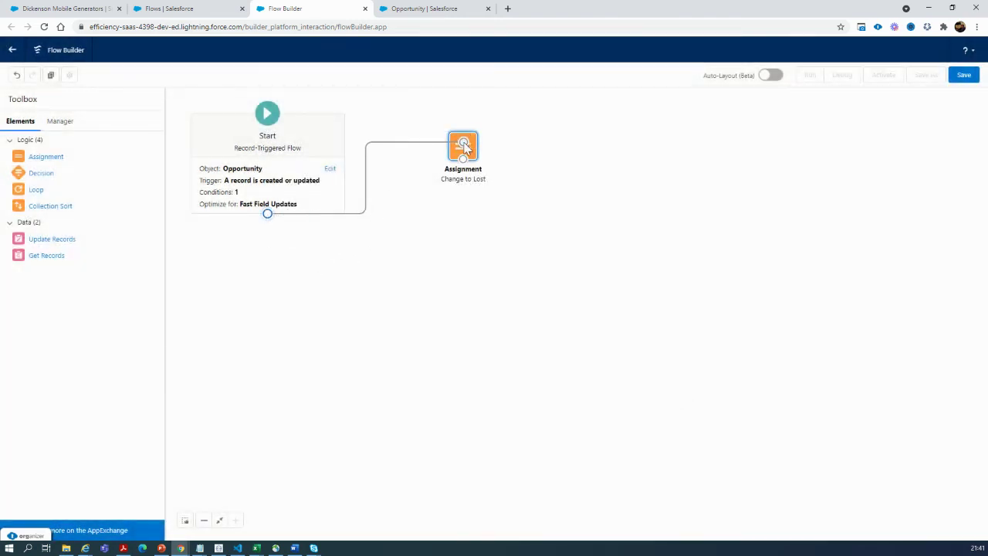
Step: Label the flow Close Opp when Lost Reason mentionned and set its API name to CloseOpLostReasonMentionned
left_click(965, 76)
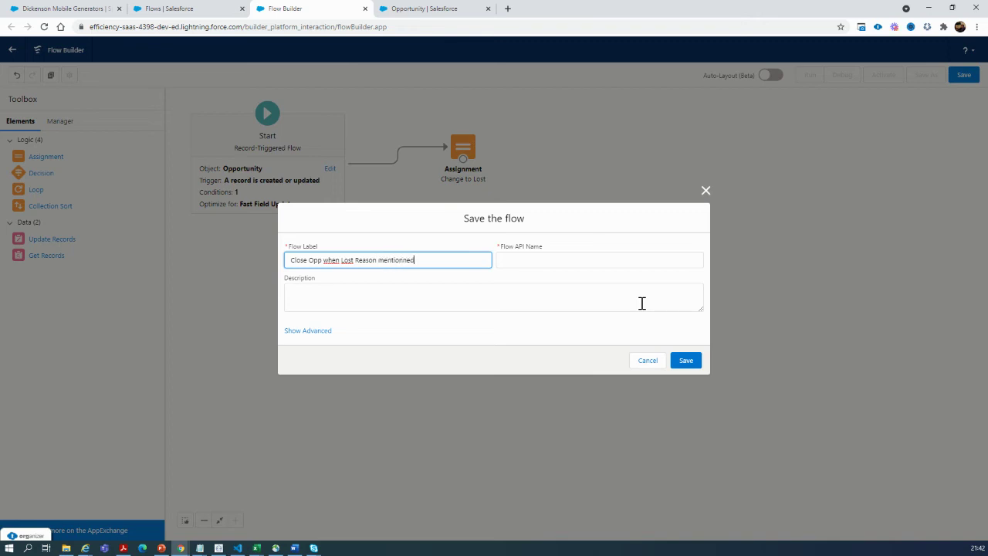
left_click(538, 300)
left_click(520, 260)
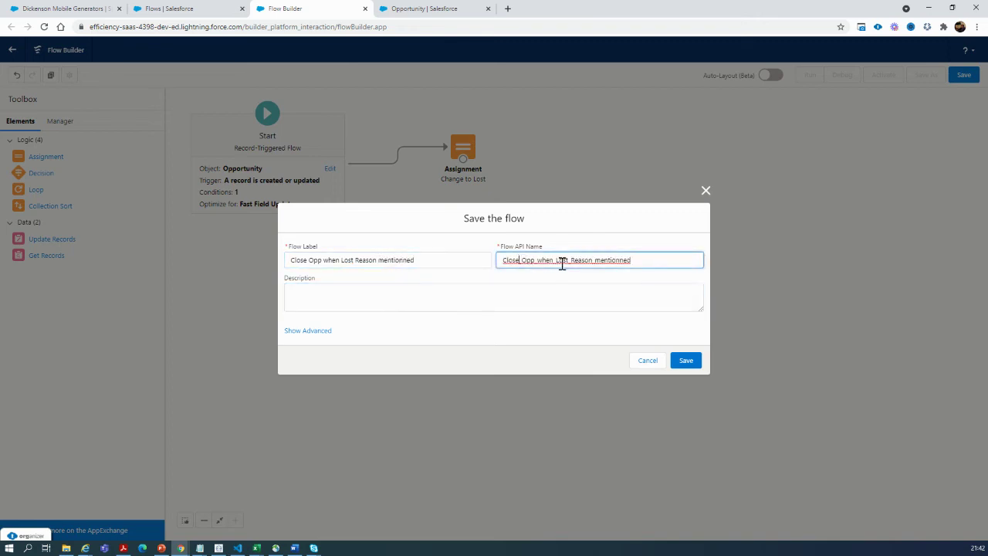
key("Delete")
left_click_drag(528, 260, 554, 263)
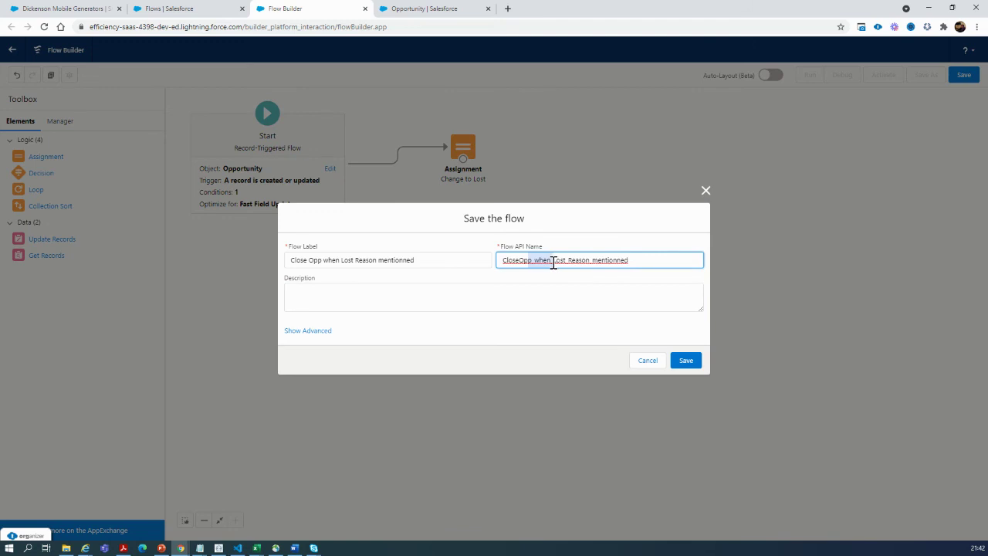
key("Delete")
left_click(543, 260)
key("Delete")
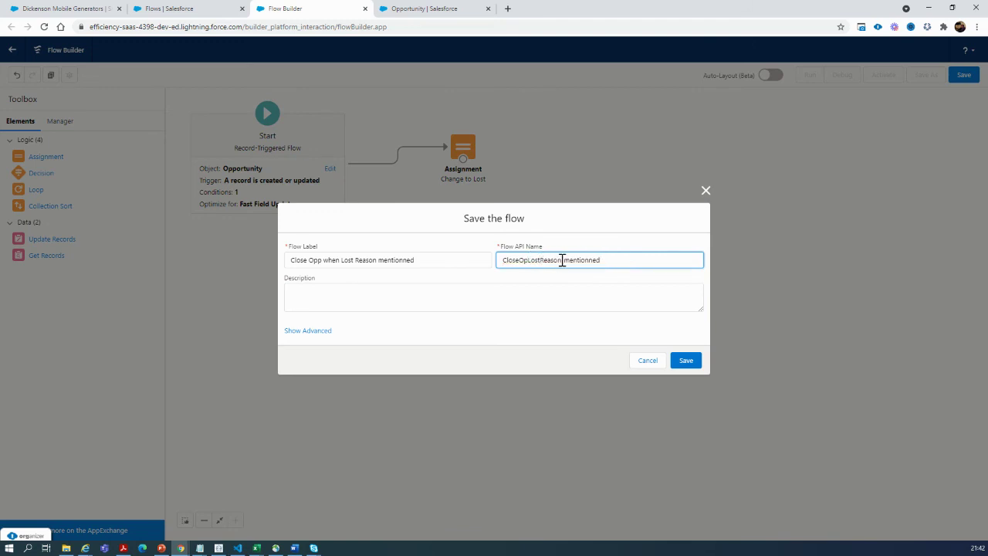
left_click(562, 260)
key("Delete")
key("Delete")
type("M")
Step: Save the flow without a description and activate it
left_click(432, 309)
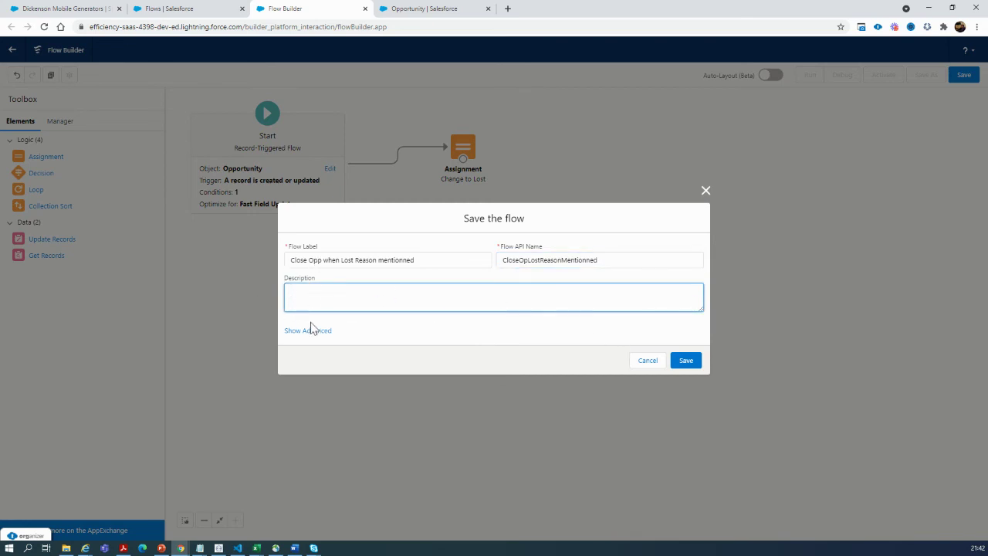
left_click(364, 328)
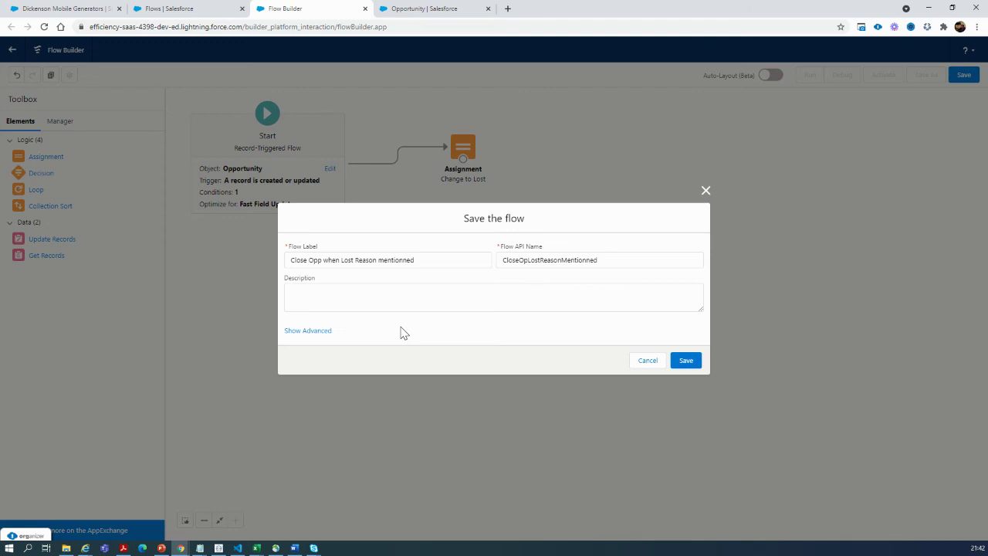
left_click(686, 361)
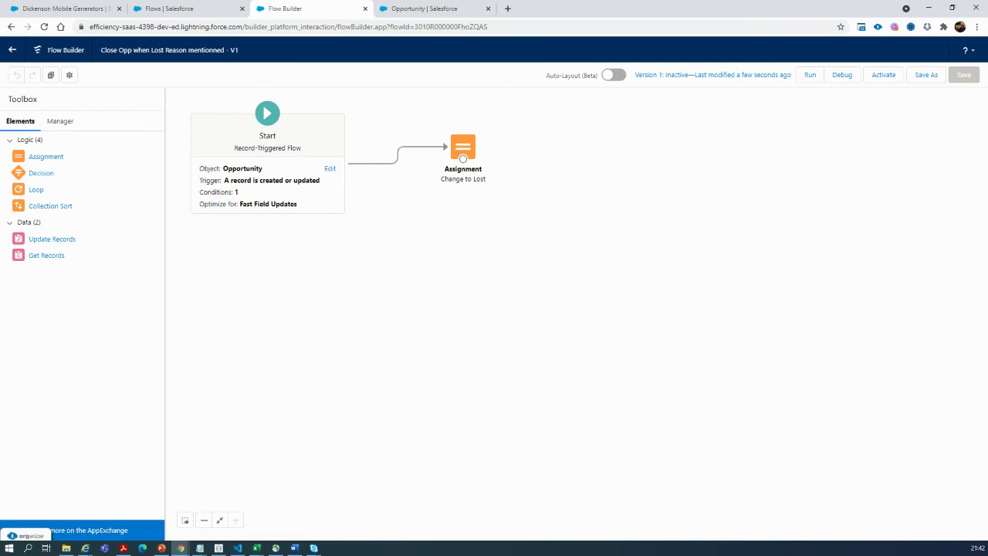
left_click(890, 78)
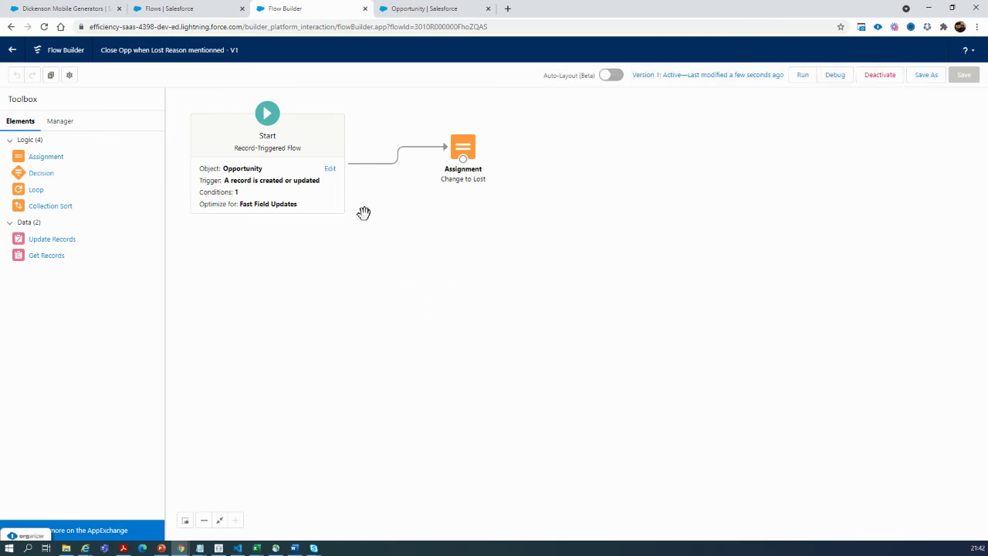
Step: Edit the Dickenson Mobile Generators opportunity record, set its Lost Reason to Competitors, and save it
left_click(421, 6)
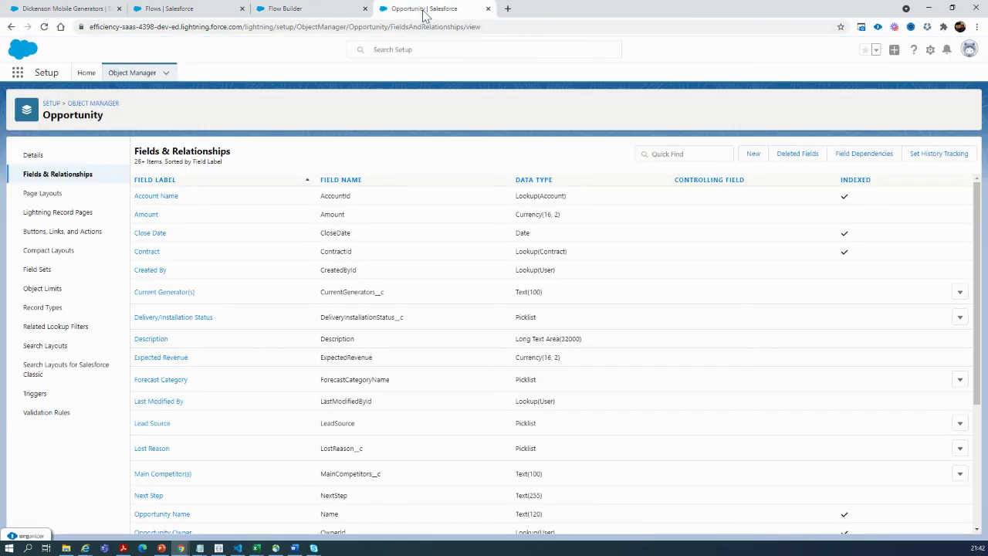
left_click(63, 9)
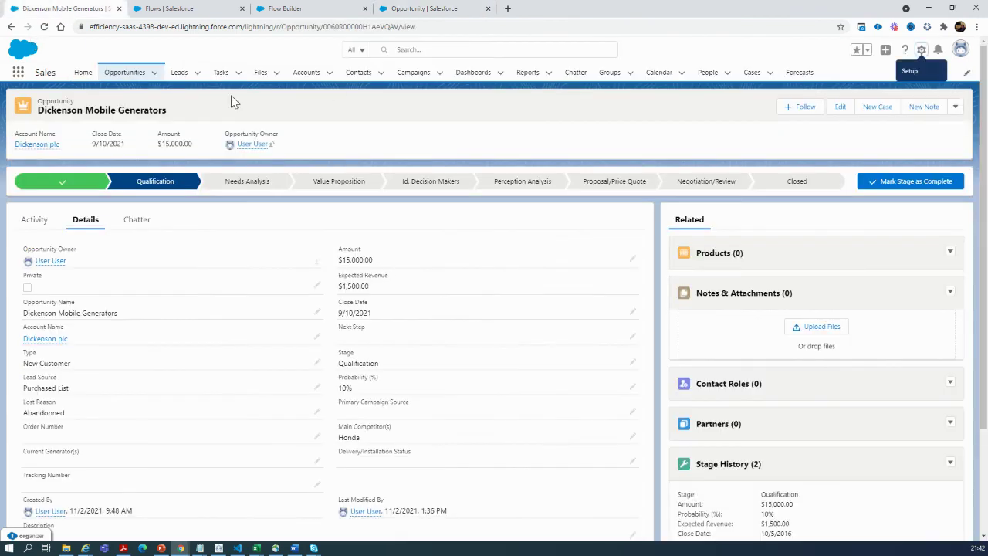
left_click_drag(349, 119, 856, 101)
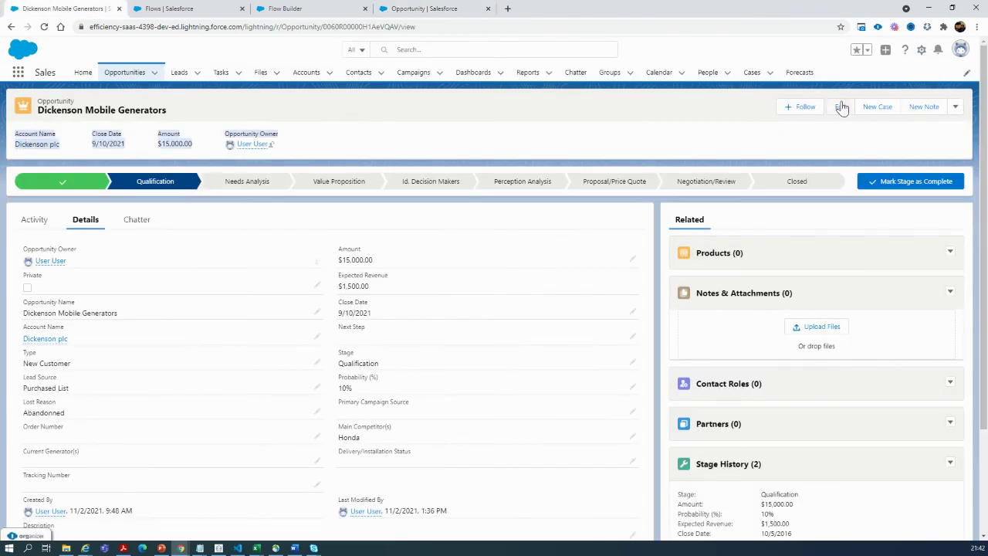
left_click(840, 106)
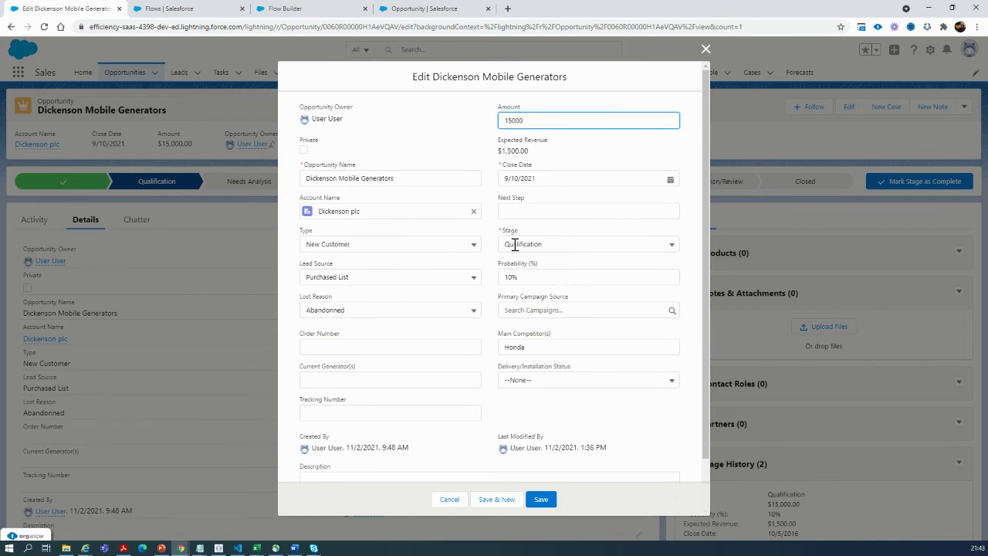
left_click(353, 310)
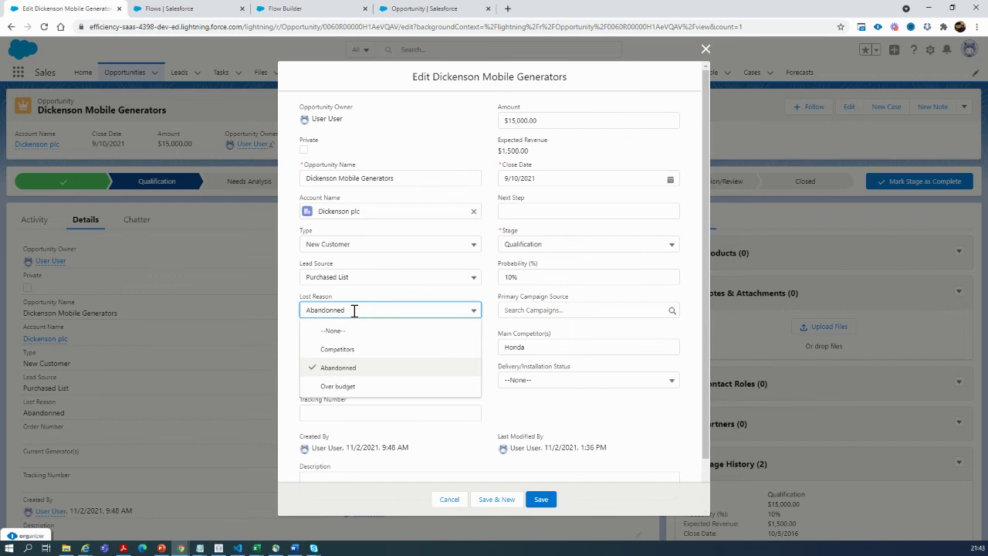
left_click(332, 350)
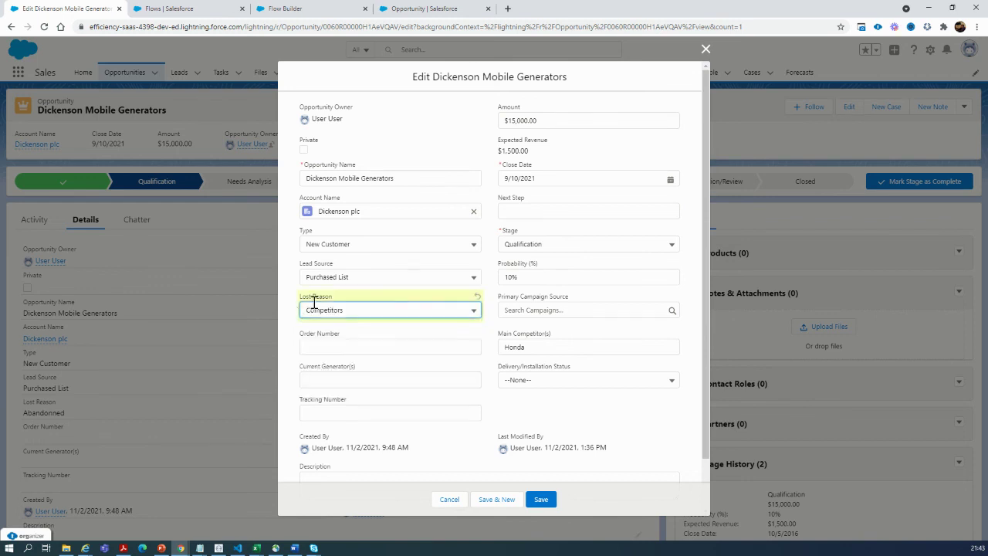
left_click(371, 326)
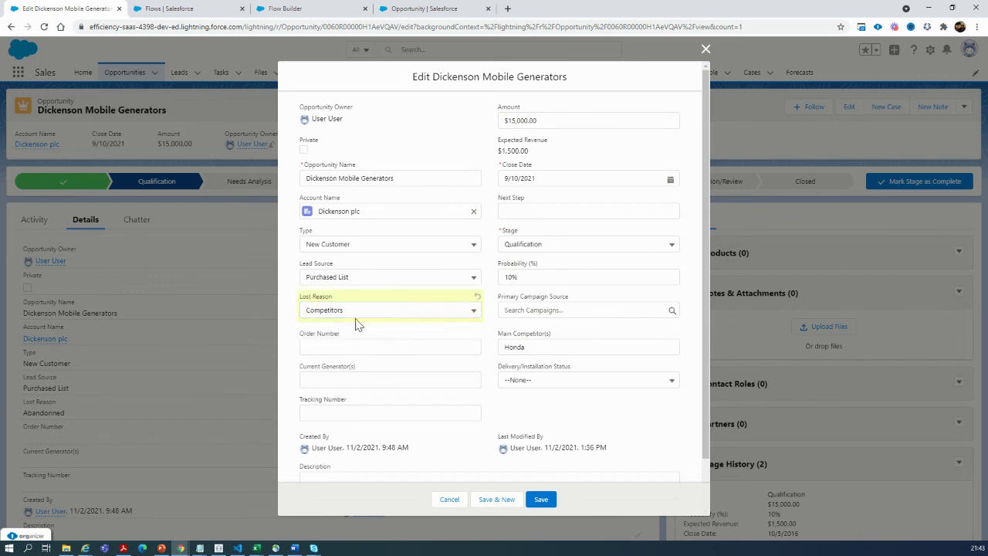
left_click(541, 499)
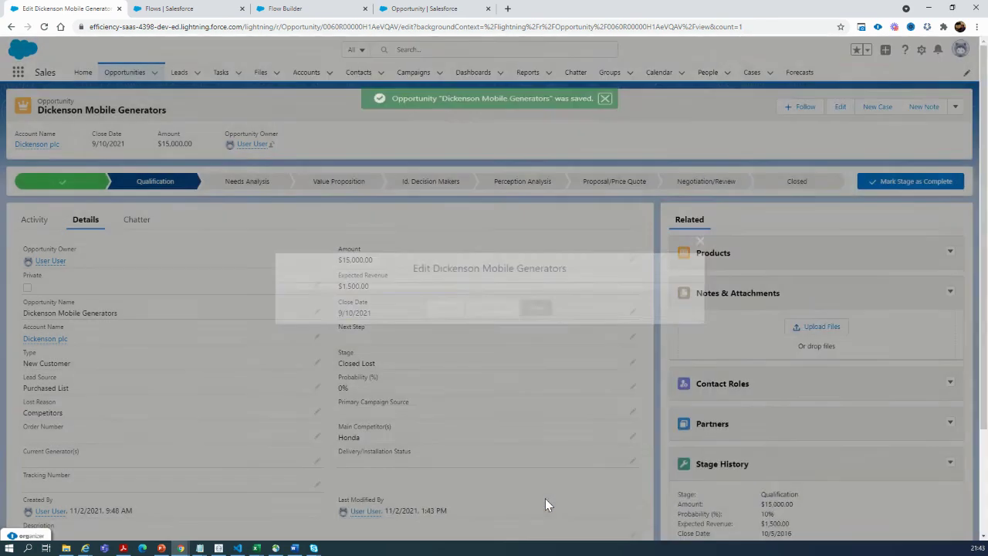